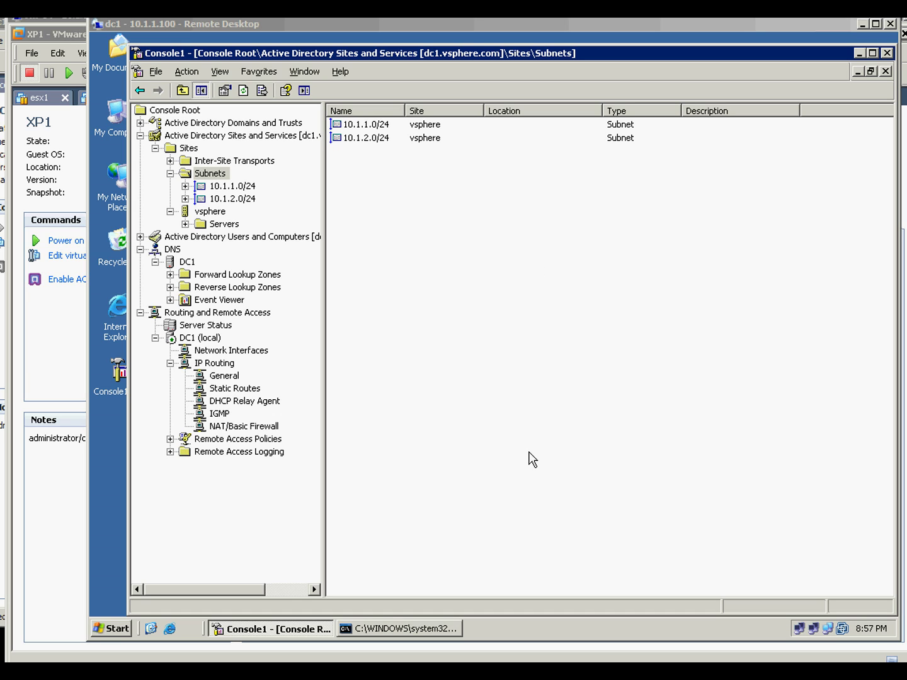
# - Select the 10.1.1.0/24 and 10.1.2.0/24 site subnets in turn on DC1
pyautogui.click(364, 126)
pyautogui.click(405, 361)
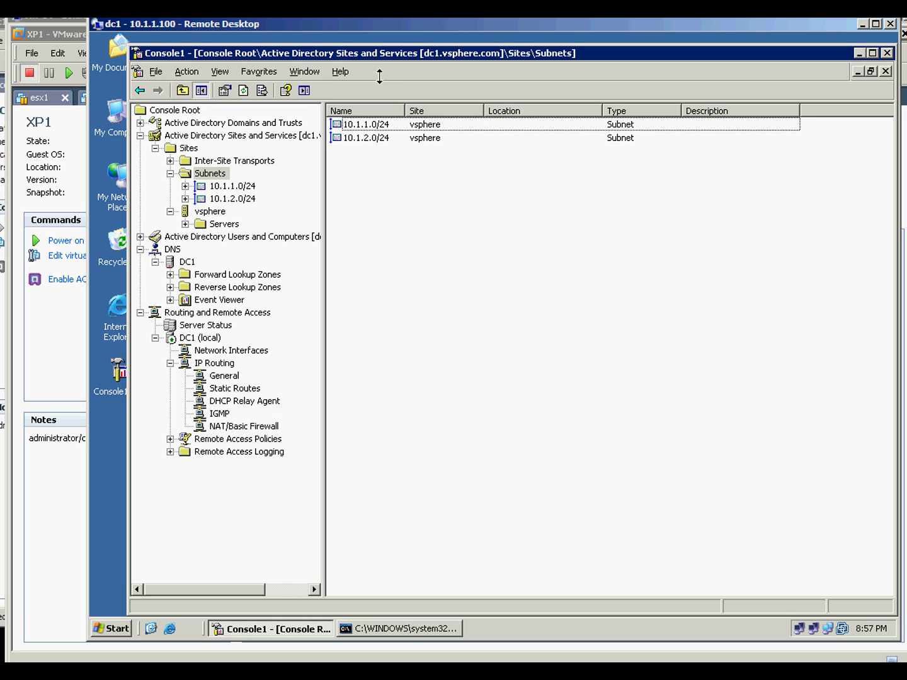
pyautogui.click(377, 126)
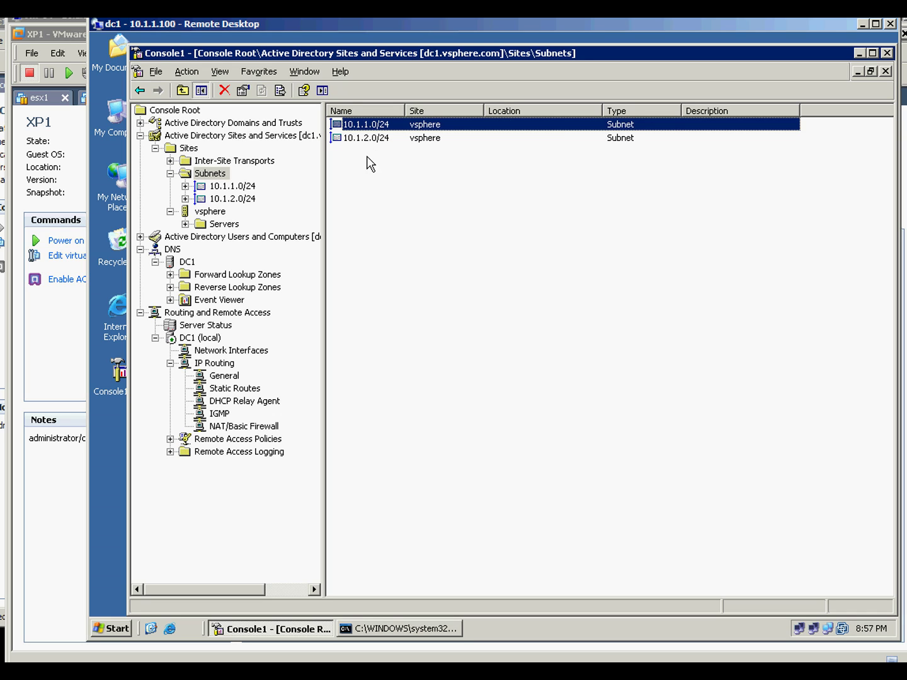
pyautogui.click(363, 139)
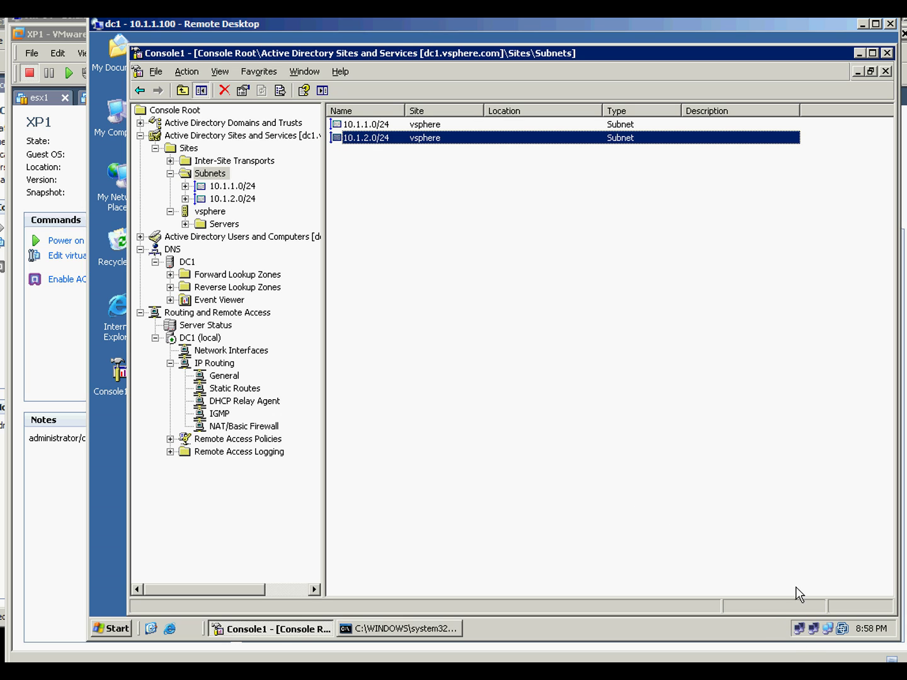
# - Show DC1's DNS server and check Local Area Connection 3's IP address and subnet mask
pyautogui.click(188, 262)
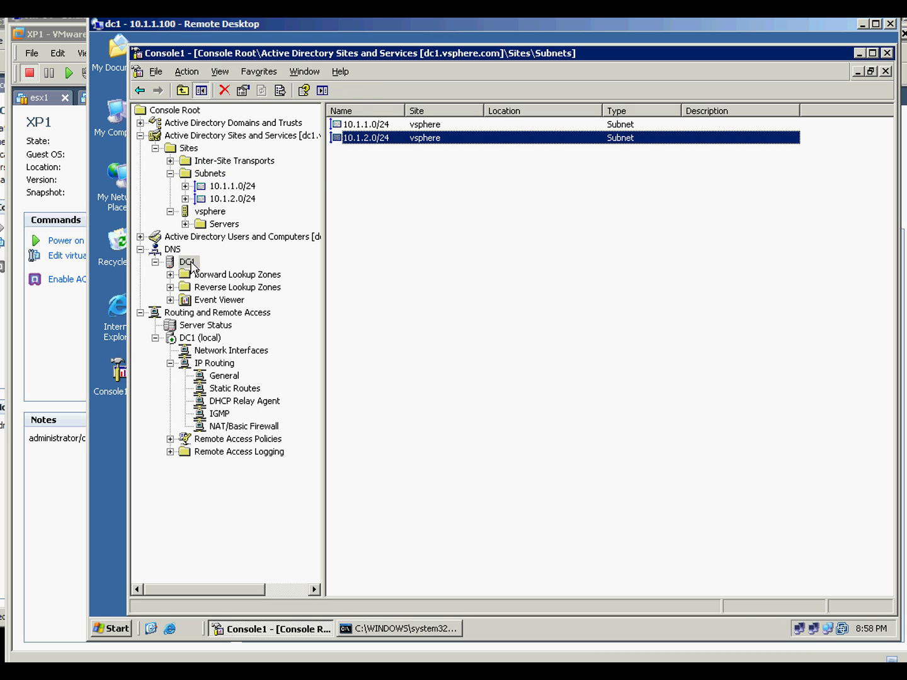
pyautogui.doubleClick(799, 628)
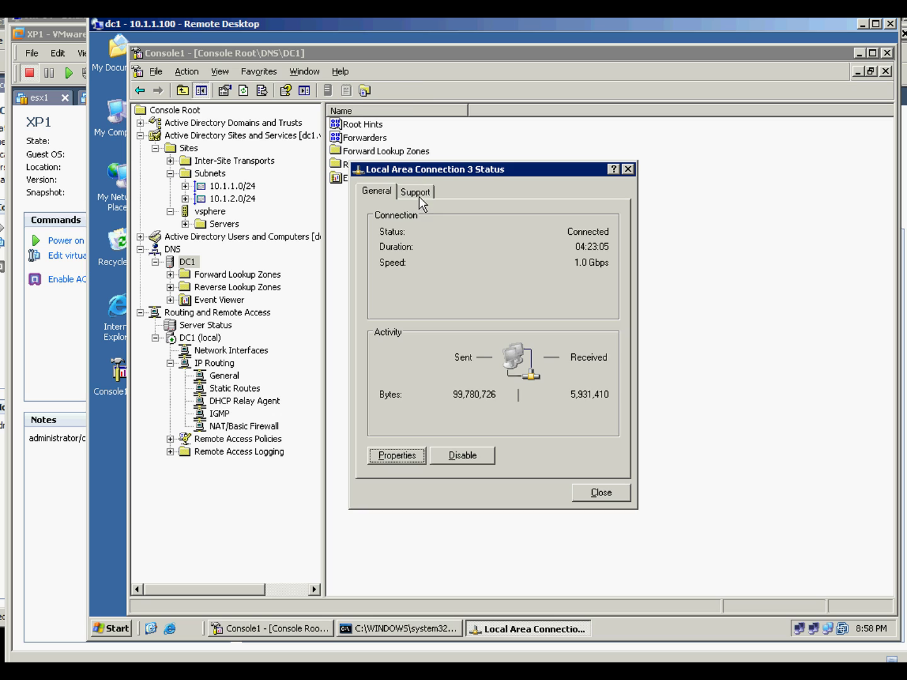
pyautogui.click(415, 193)
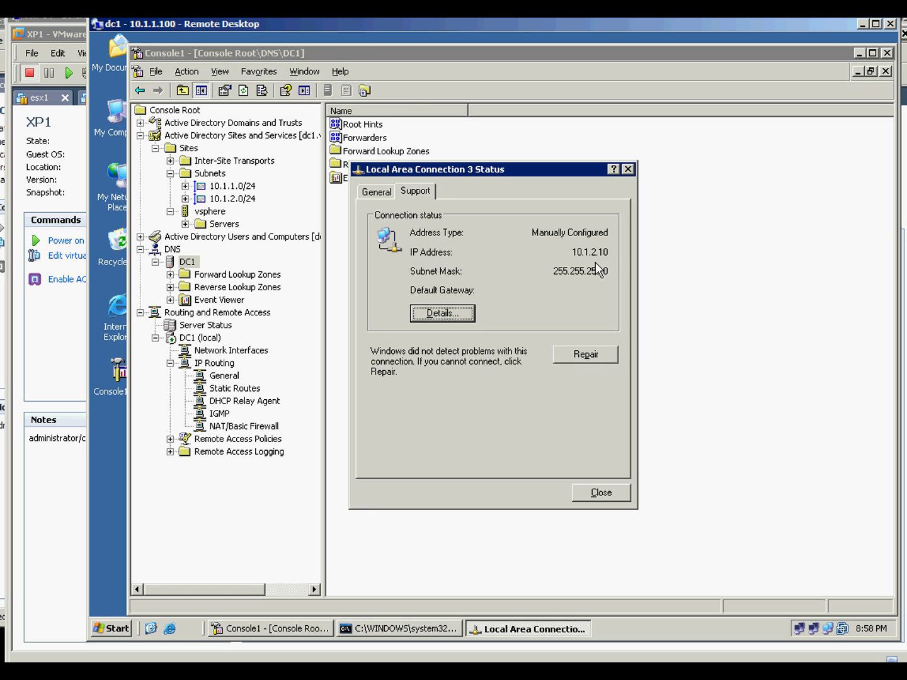
pyautogui.click(592, 494)
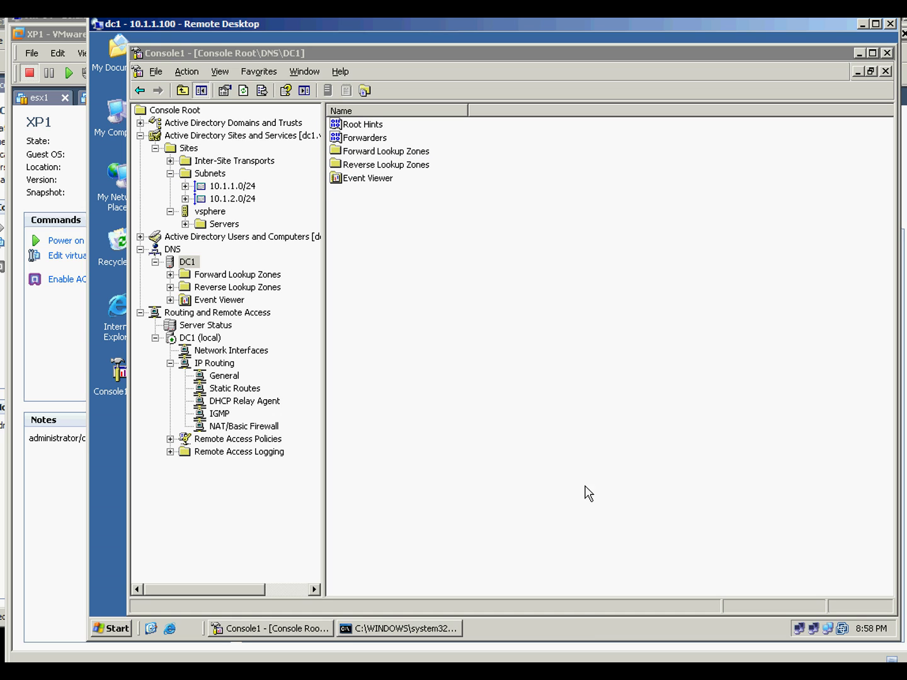
# - Compare the 10.1.1.0/24 and 10.1.2.0/24 site subnets with Local Area Connection 3's address
pyautogui.click(205, 173)
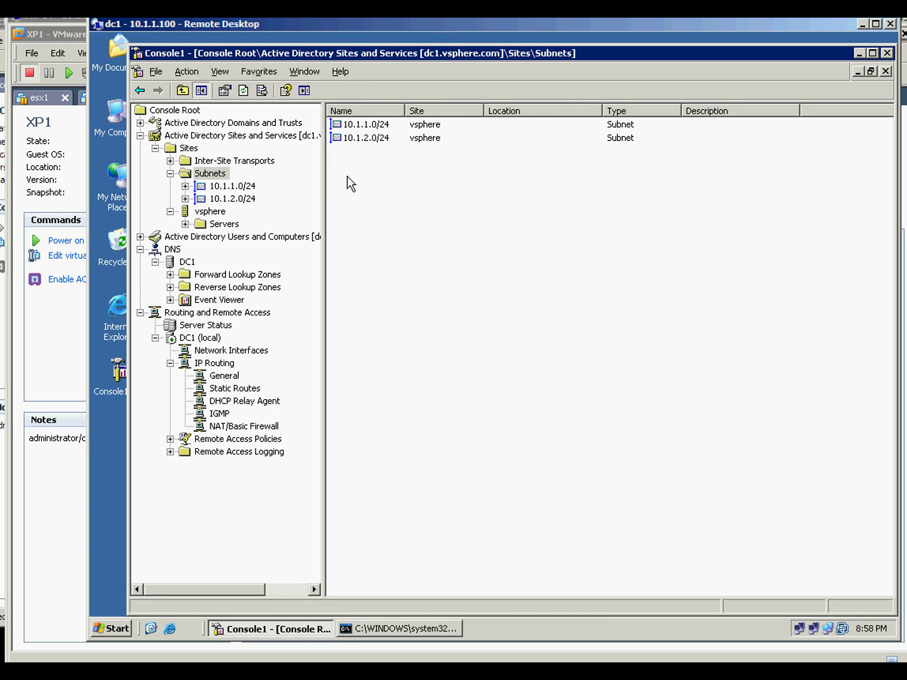
pyautogui.click(358, 126)
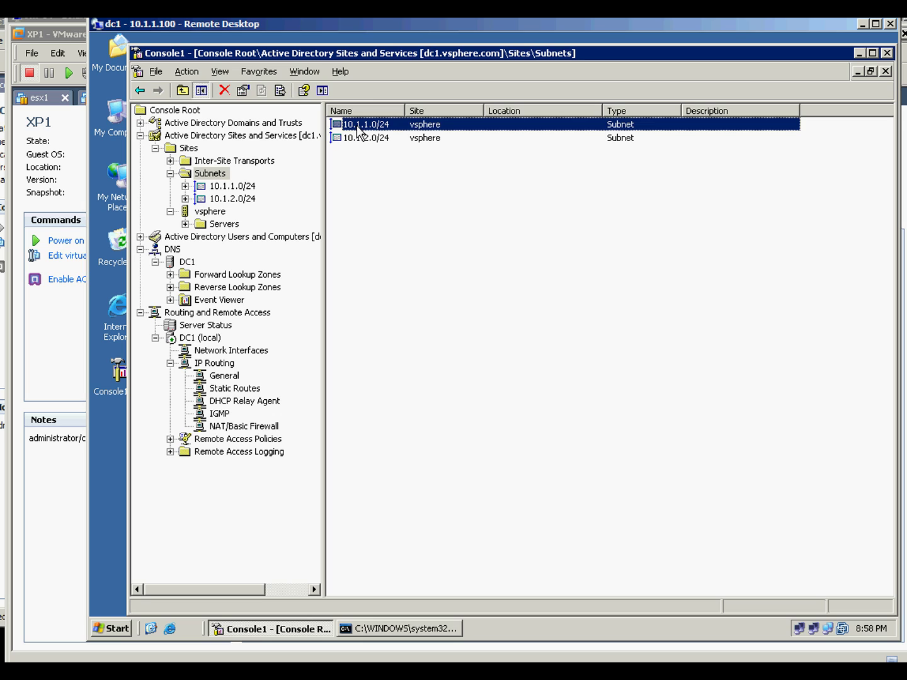
pyautogui.click(360, 139)
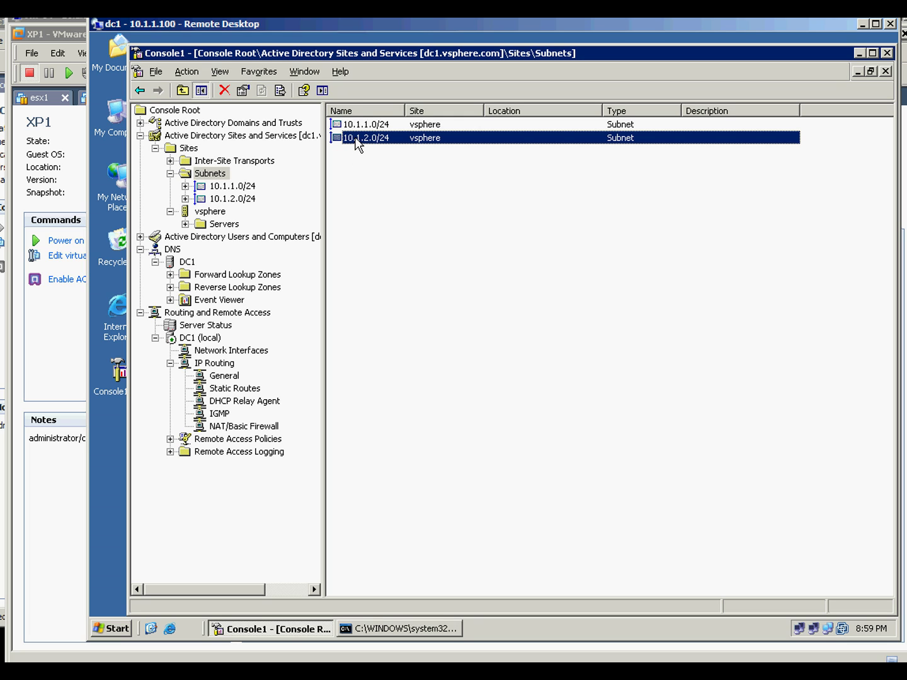
pyautogui.click(798, 629)
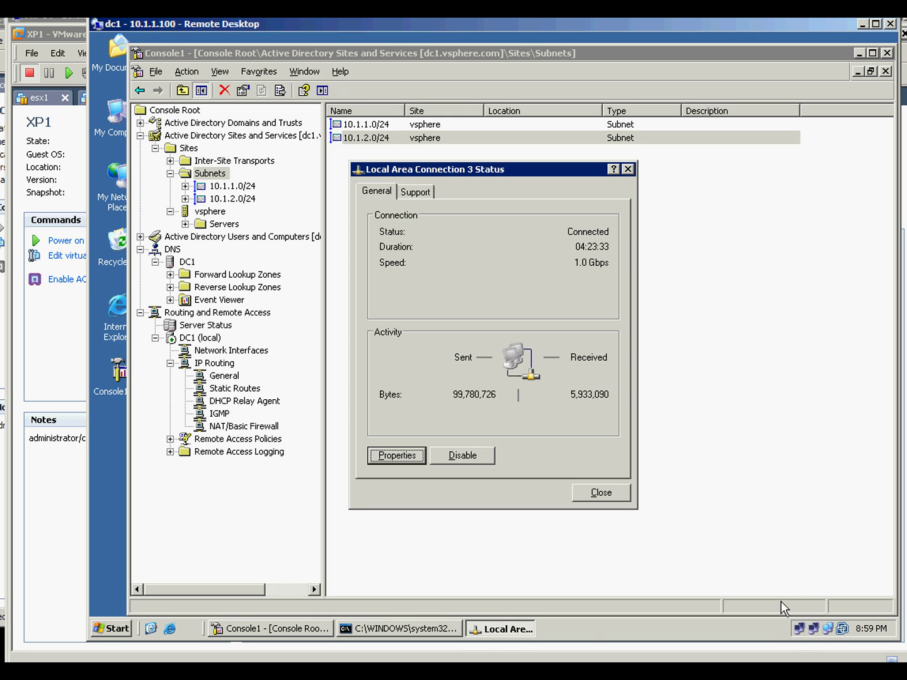
pyautogui.click(415, 192)
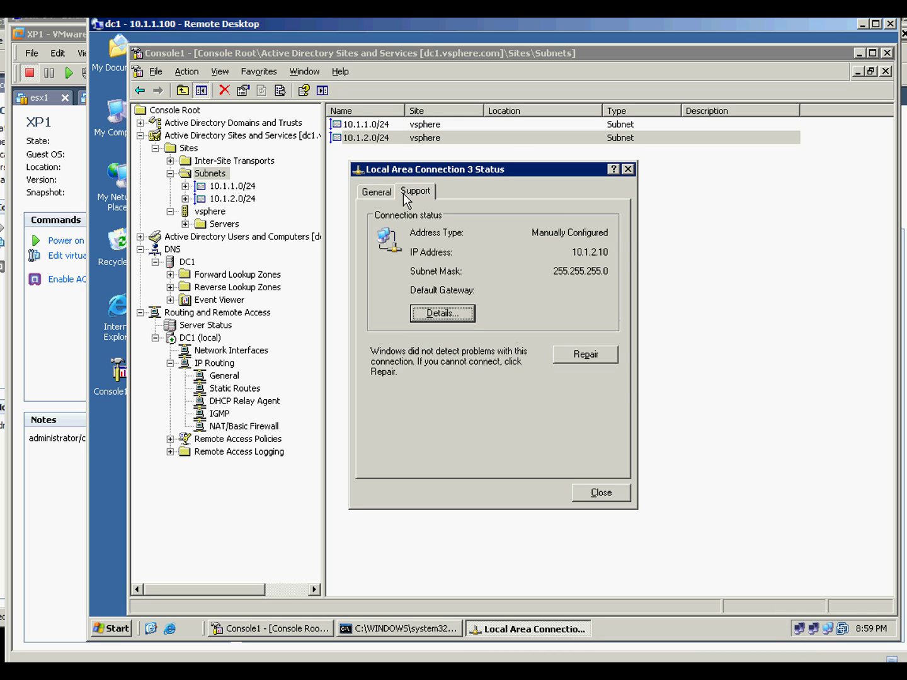
pyautogui.click(600, 495)
# - Check the other connection's 10.1.1.100 address details, then move to DC2's remote session
pyautogui.click(371, 125)
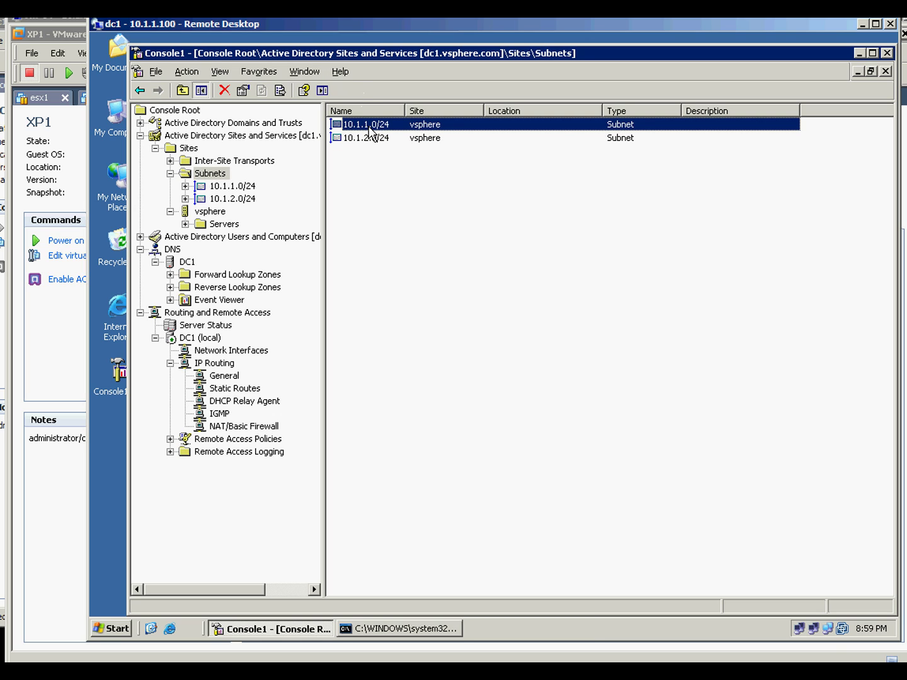
pyautogui.click(827, 629)
pyautogui.click(411, 191)
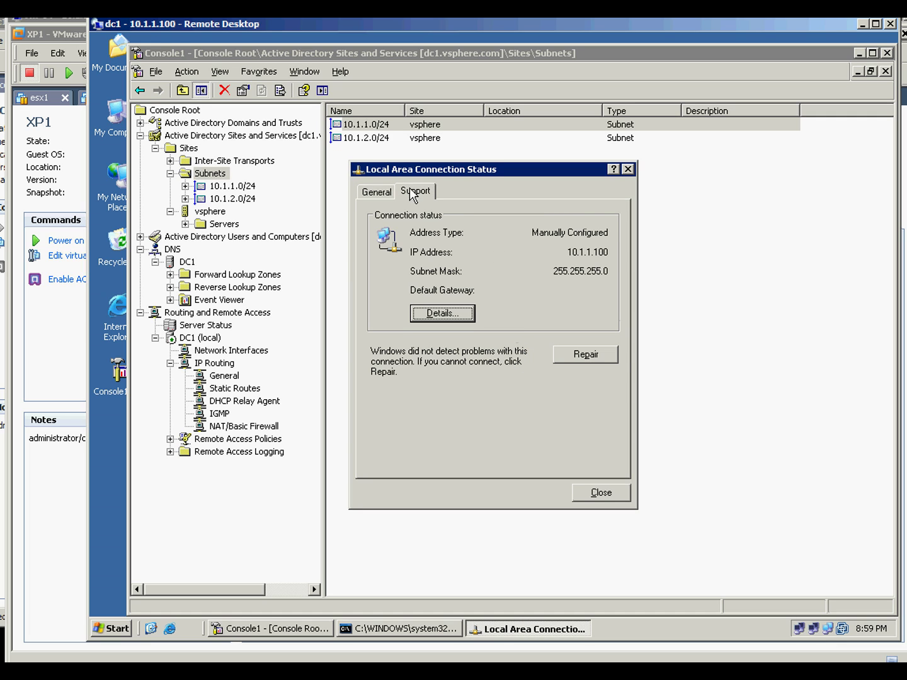
pyautogui.click(594, 494)
pyautogui.click(429, 423)
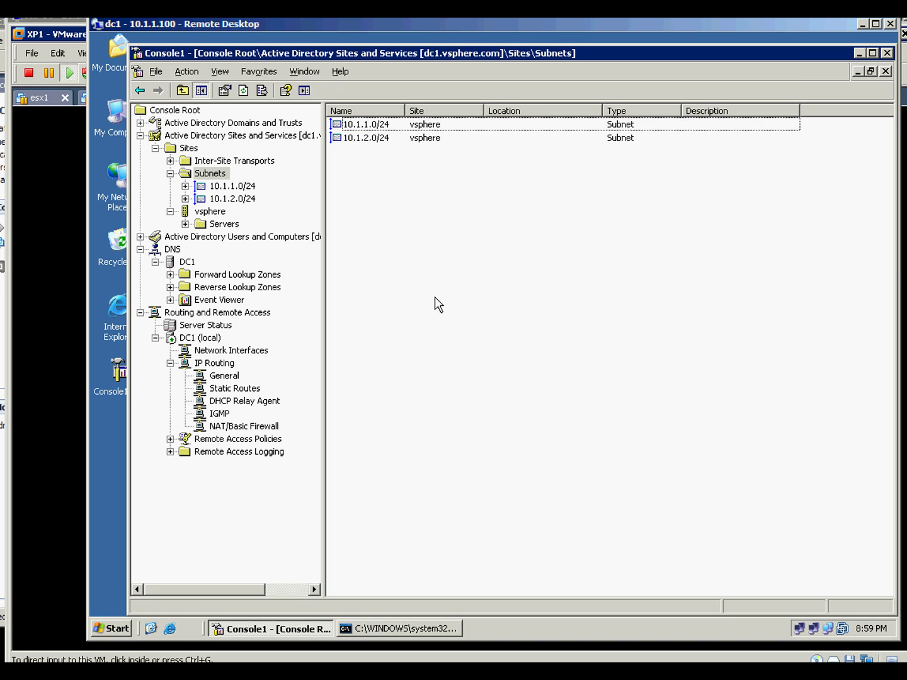
pyautogui.hotkey('alt', 'Tab')
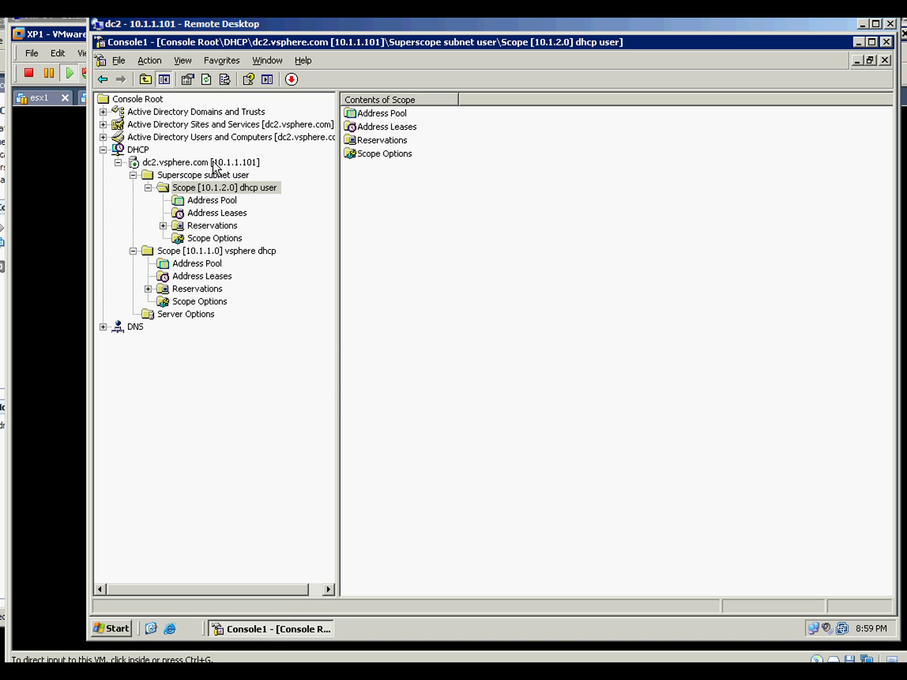
# - Review dc2.vsphere.com's advanced DNS dynamic update credentials and close its properties unchanged
pyautogui.rightClick(202, 168)
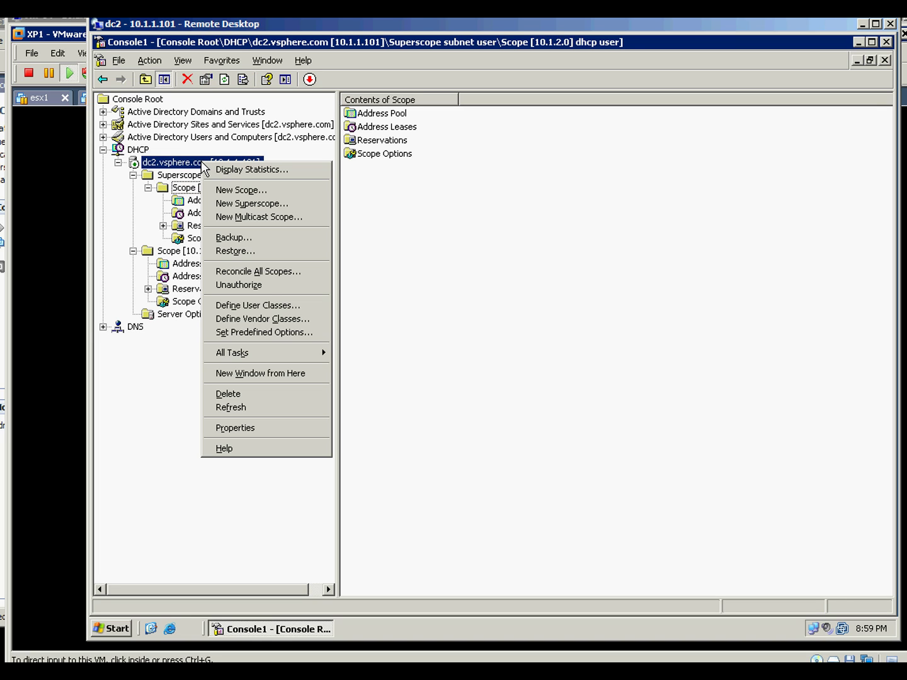
pyautogui.click(235, 430)
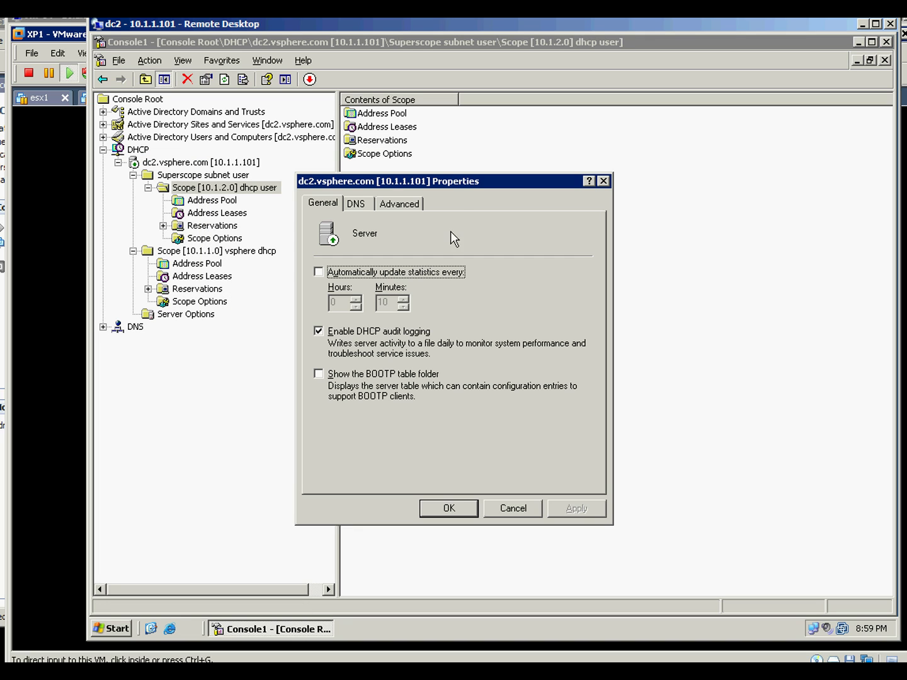
pyautogui.click(396, 203)
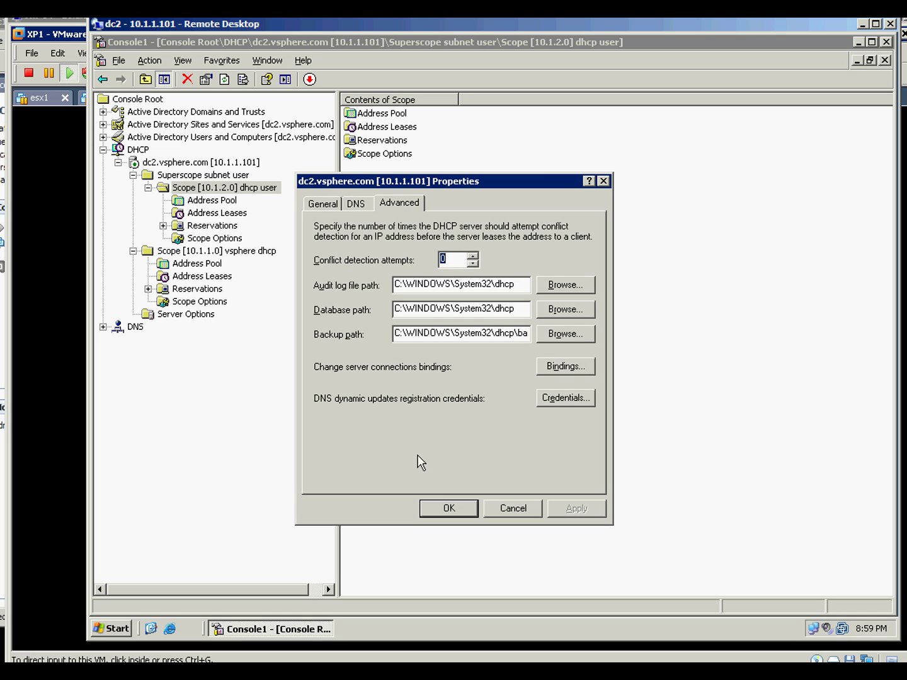
pyautogui.click(566, 400)
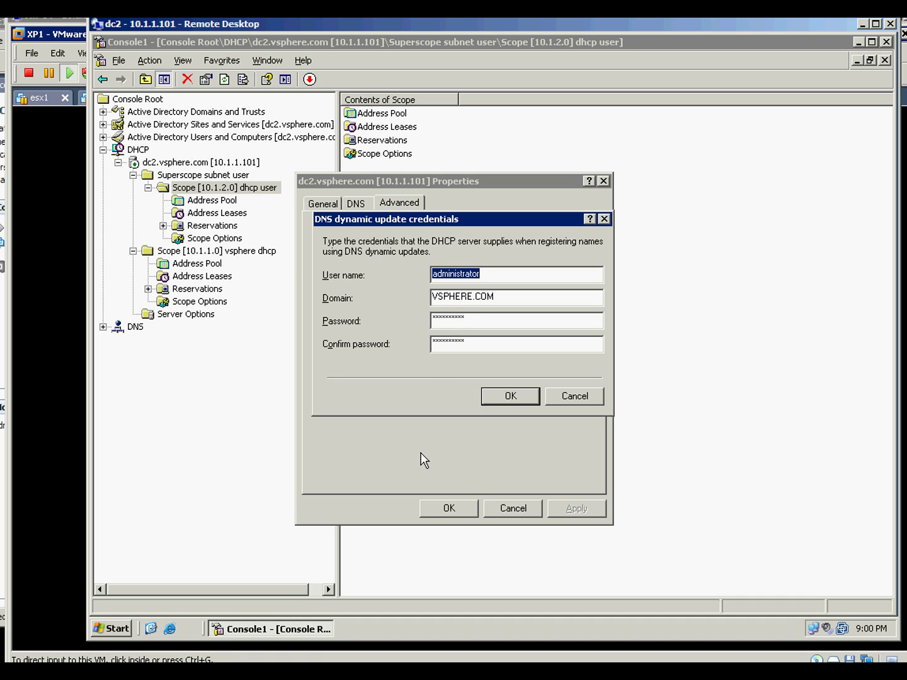
pyautogui.click(569, 397)
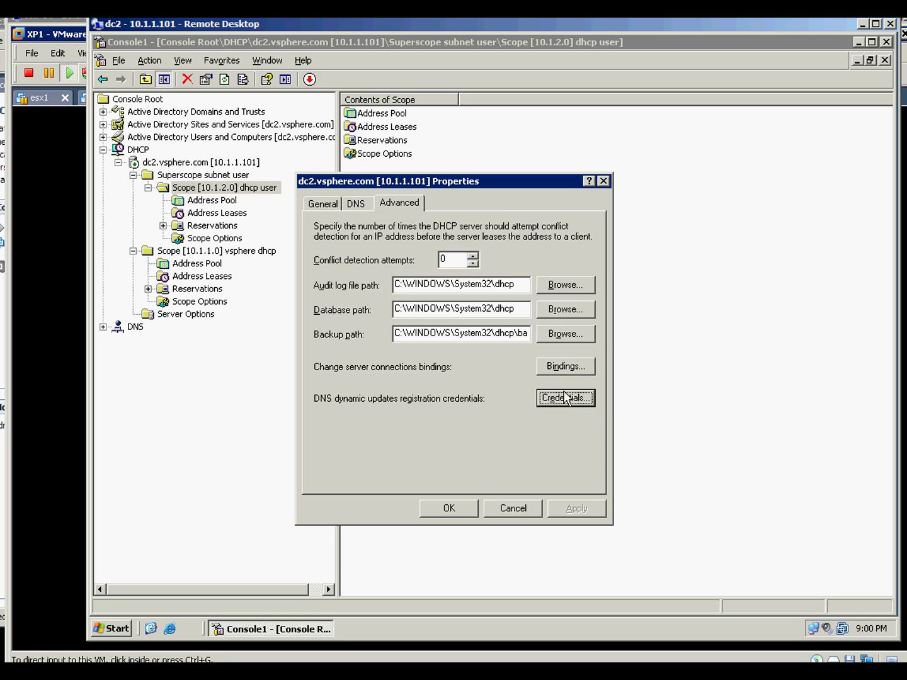
pyautogui.click(513, 513)
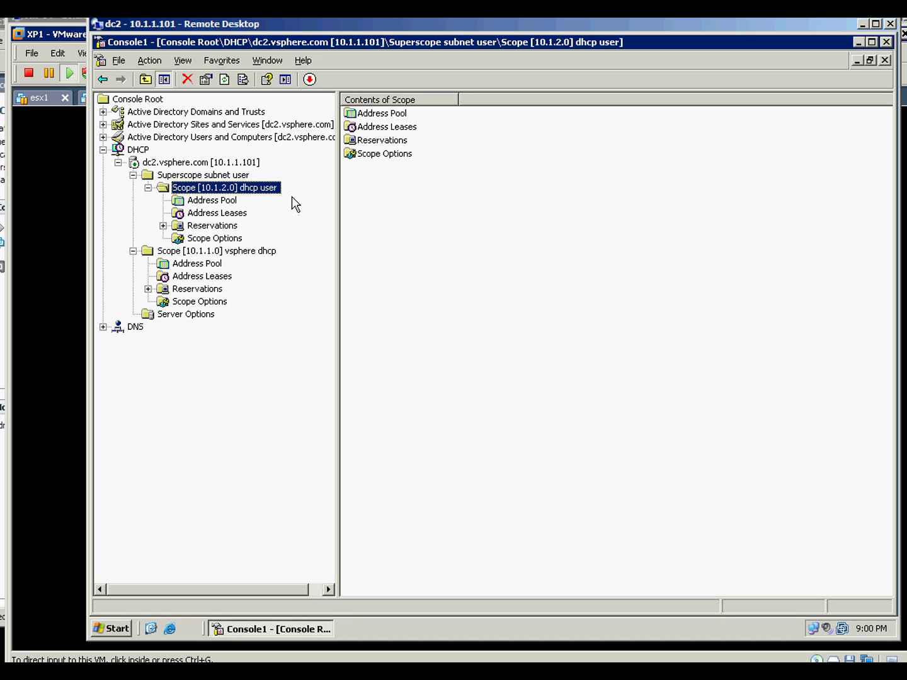
# - Collapse Superscope subnet user, open Scope [10.1.1.0] vsphere dhcp, and bring XP1 forward
pyautogui.click(148, 189)
pyautogui.click(133, 175)
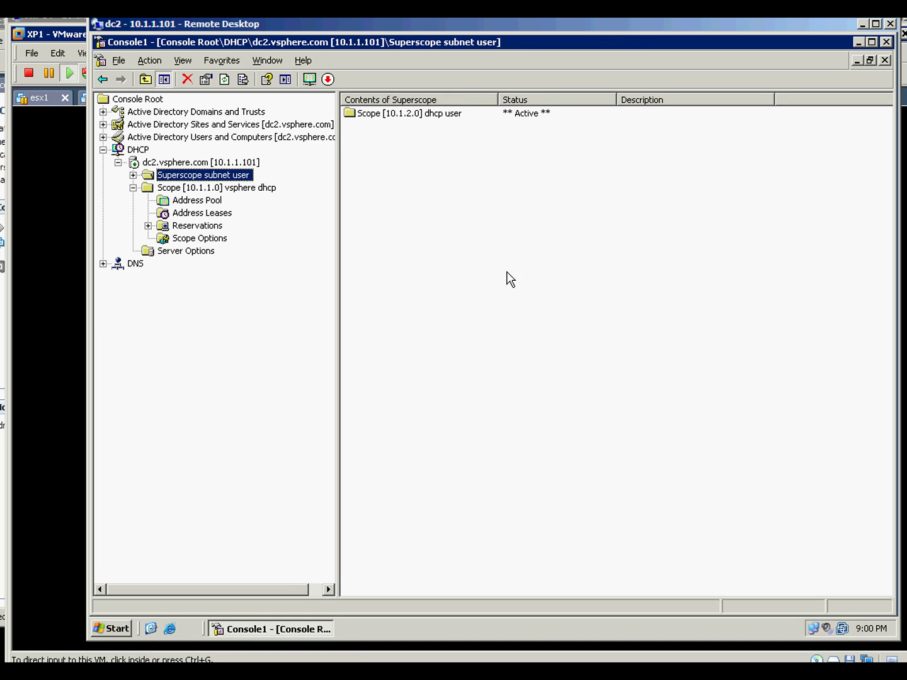
pyautogui.click(177, 189)
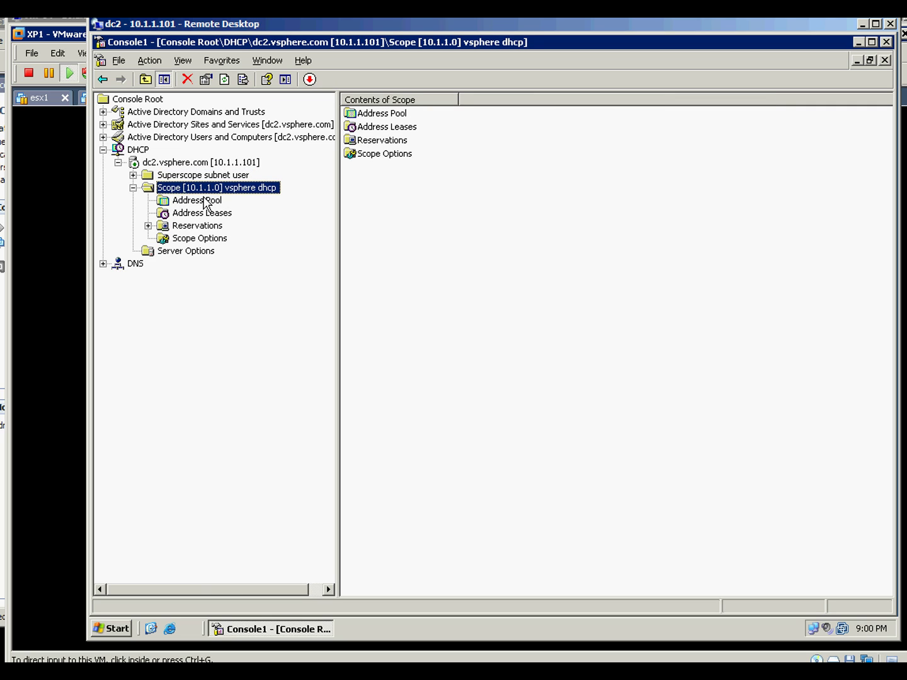
pyautogui.click(405, 230)
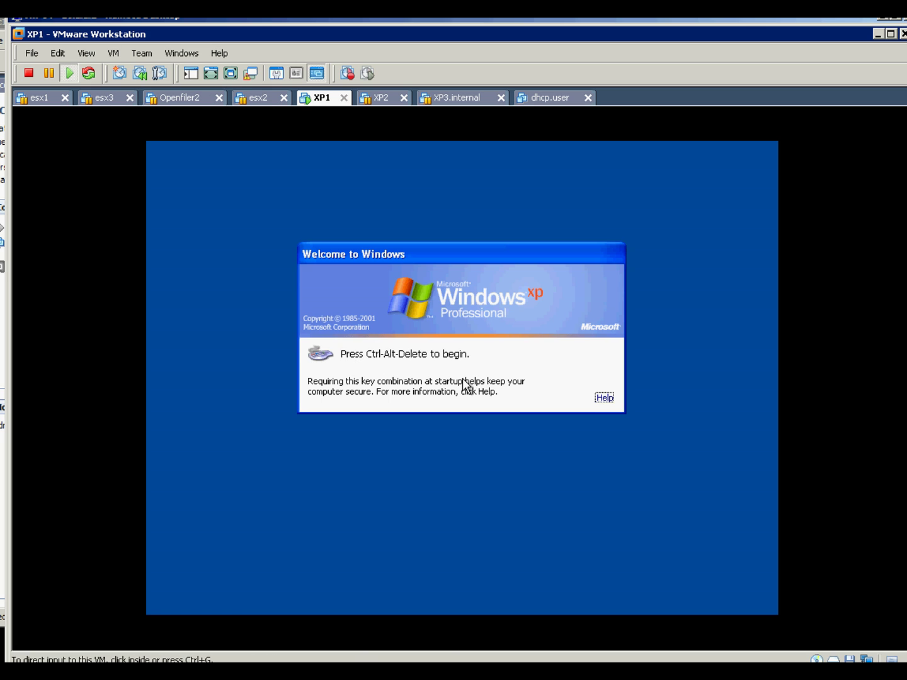
# - Log on to the XP1 guest with the account password
pyautogui.click(114, 53)
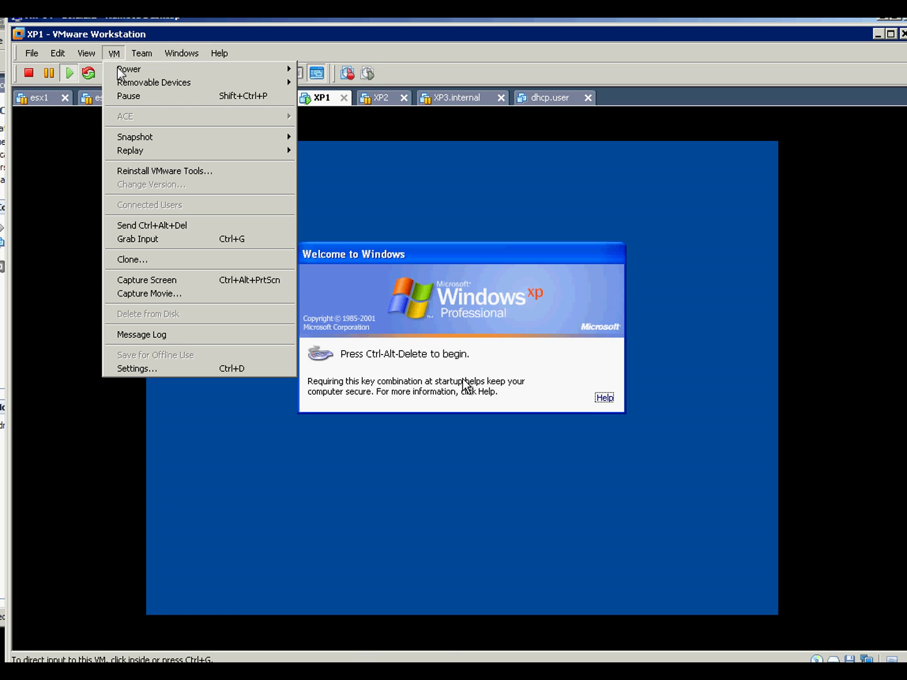
pyautogui.click(138, 224)
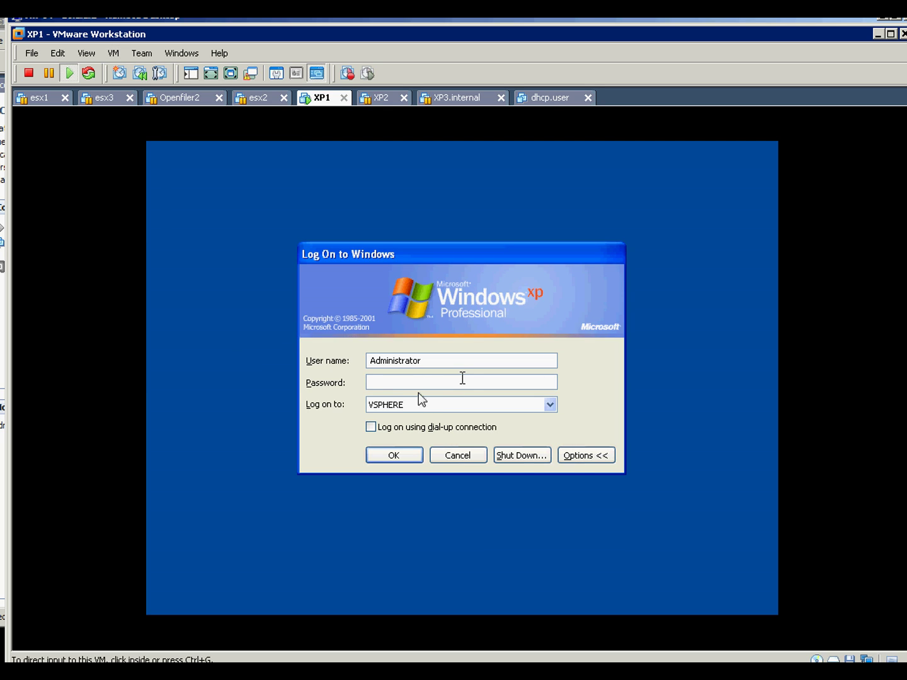
pyautogui.click(417, 382)
pyautogui.write('***')
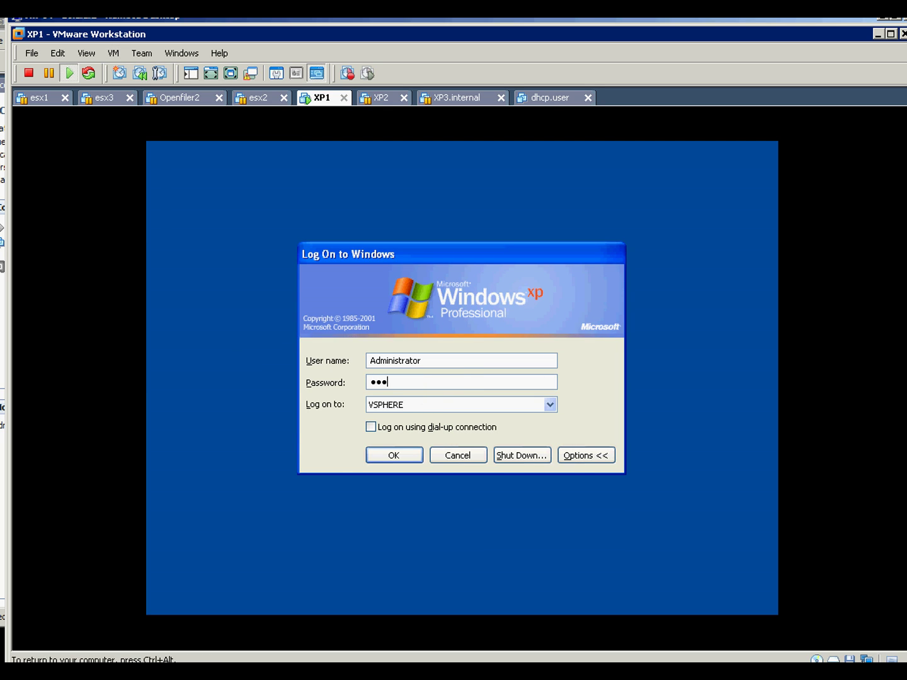
pyautogui.press('Return')
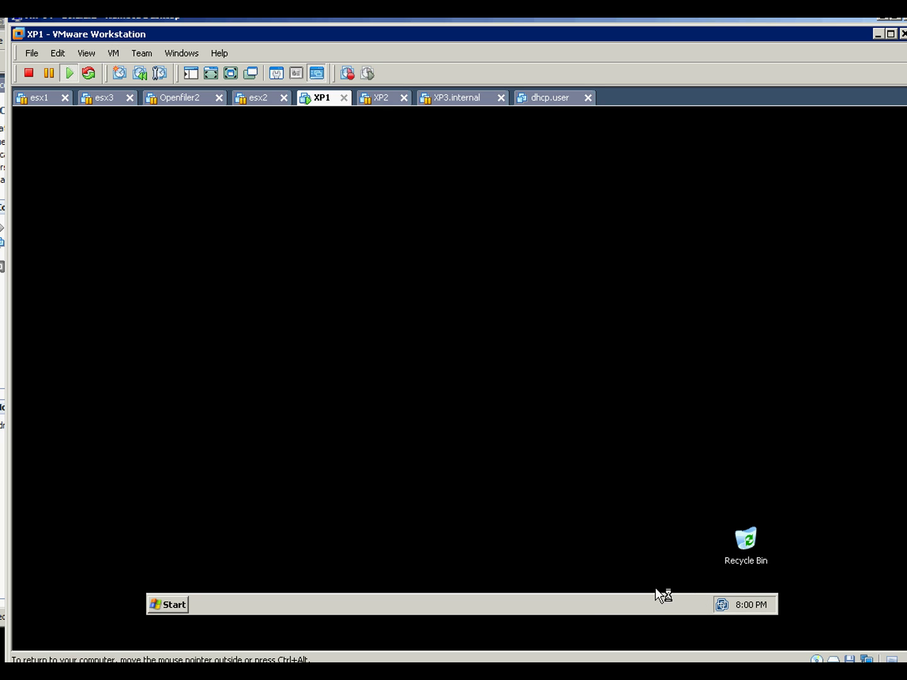
# - Confirm XP1 holds 10.1.1.122 from DHCP server 10.1.1.101 in the connection details
pyautogui.click(723, 604)
pyautogui.click(382, 238)
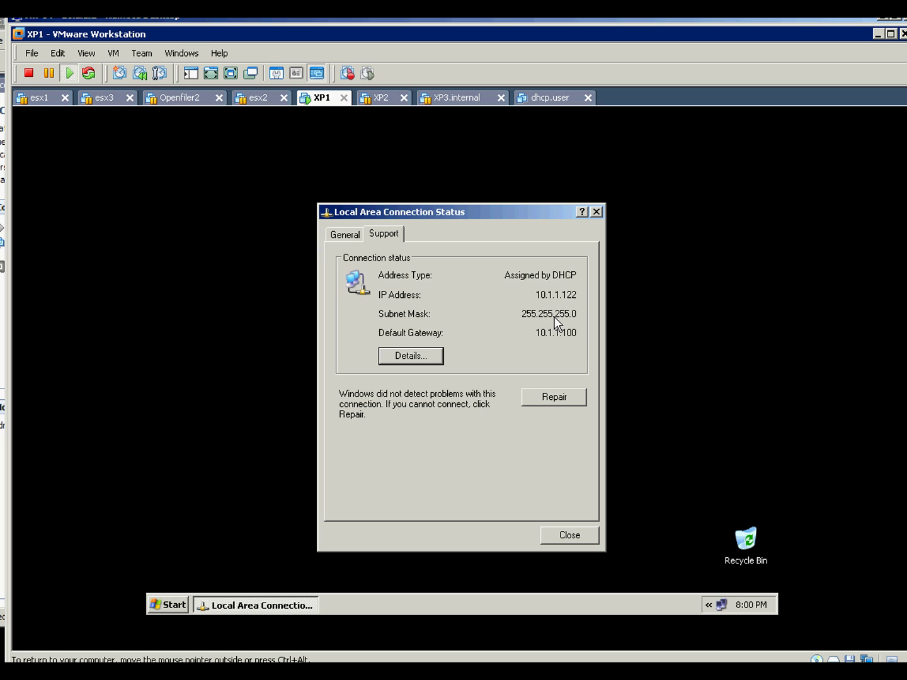
pyautogui.click(417, 356)
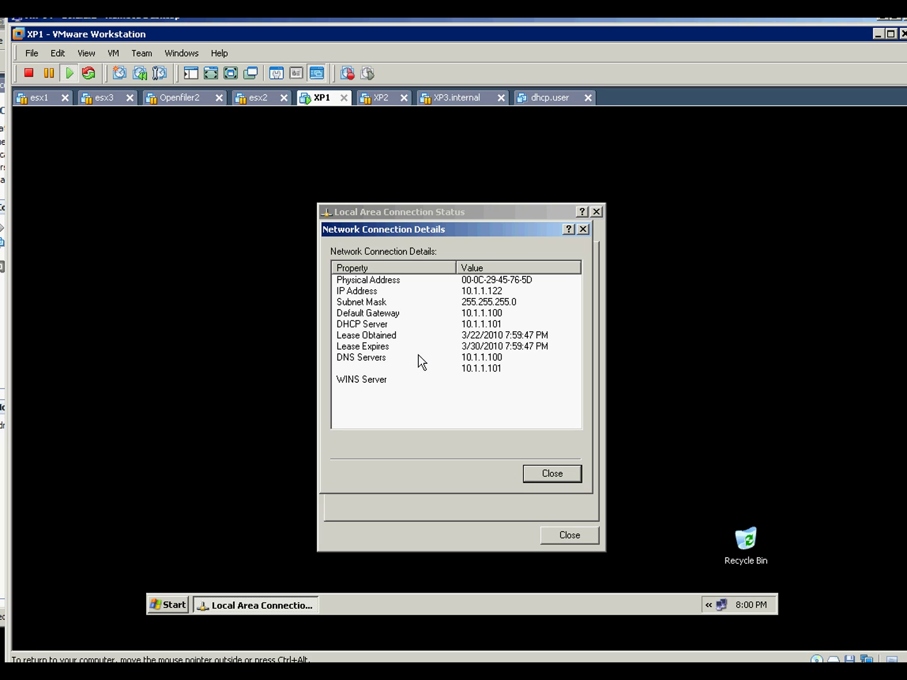
pyautogui.click(377, 325)
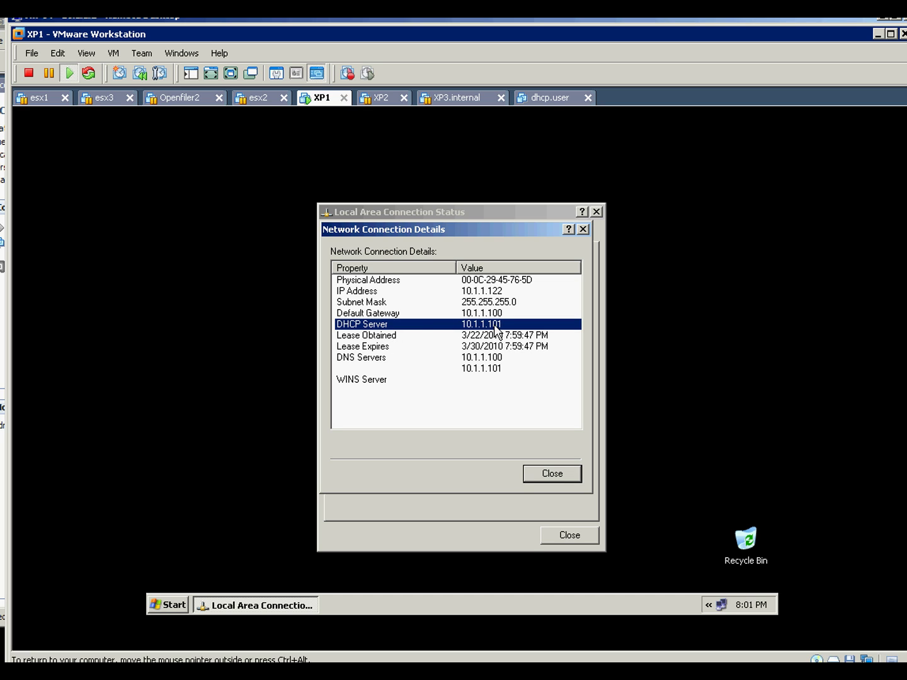
pyautogui.click(552, 477)
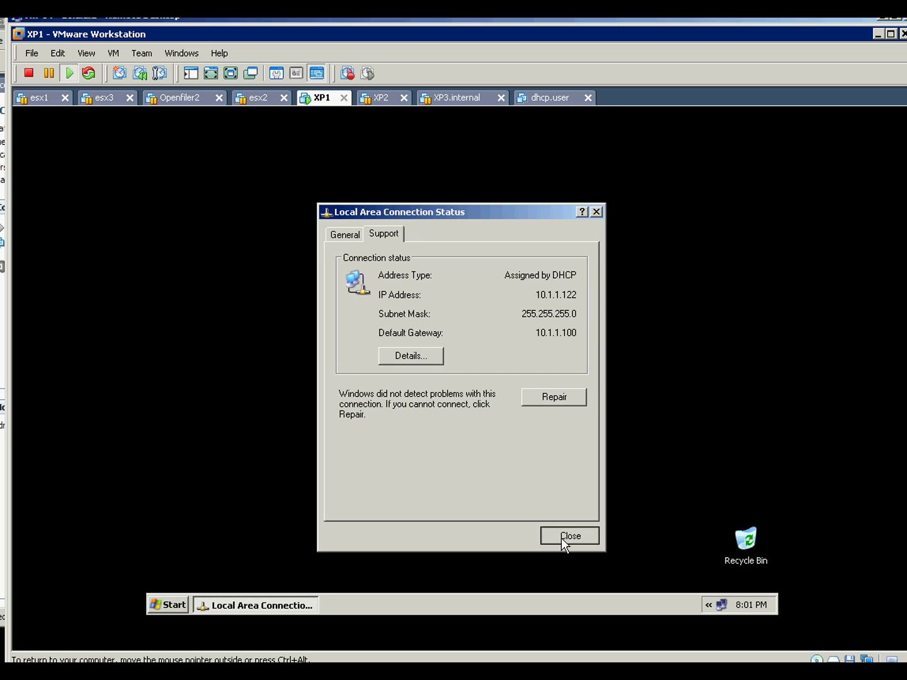
pyautogui.click(561, 537)
# - Shut down the XP1 guest and release control back to the host
pyautogui.click(173, 603)
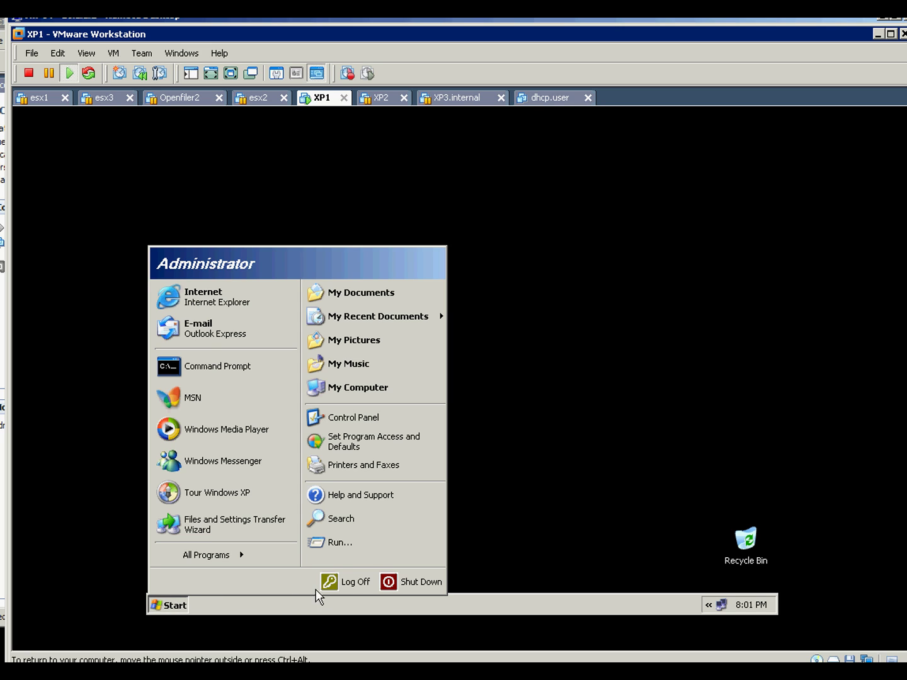
pyautogui.click(418, 582)
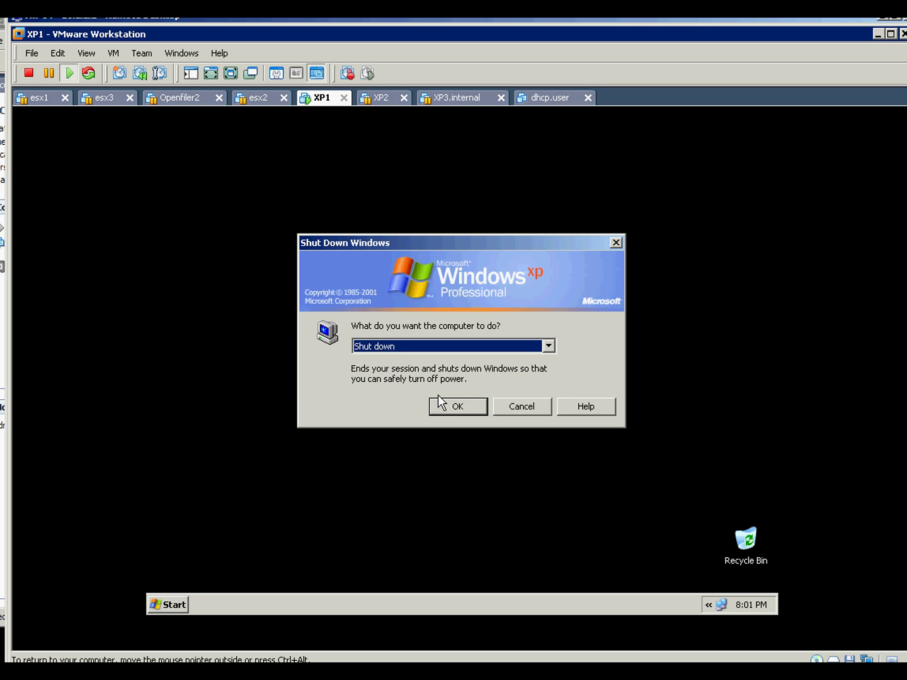
pyautogui.click(446, 404)
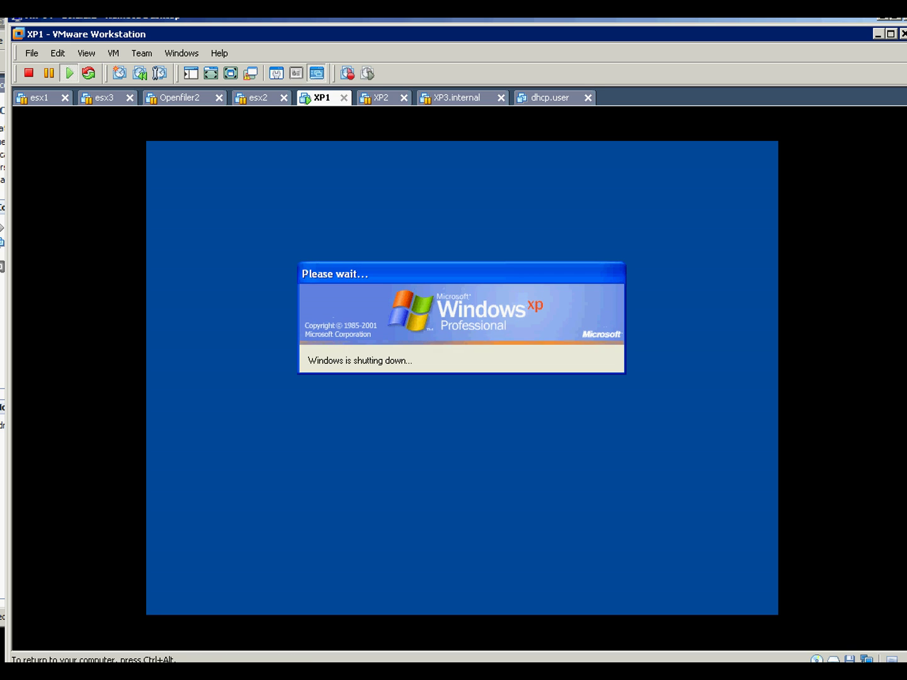
pyautogui.hotkey('alt', 'Tab')
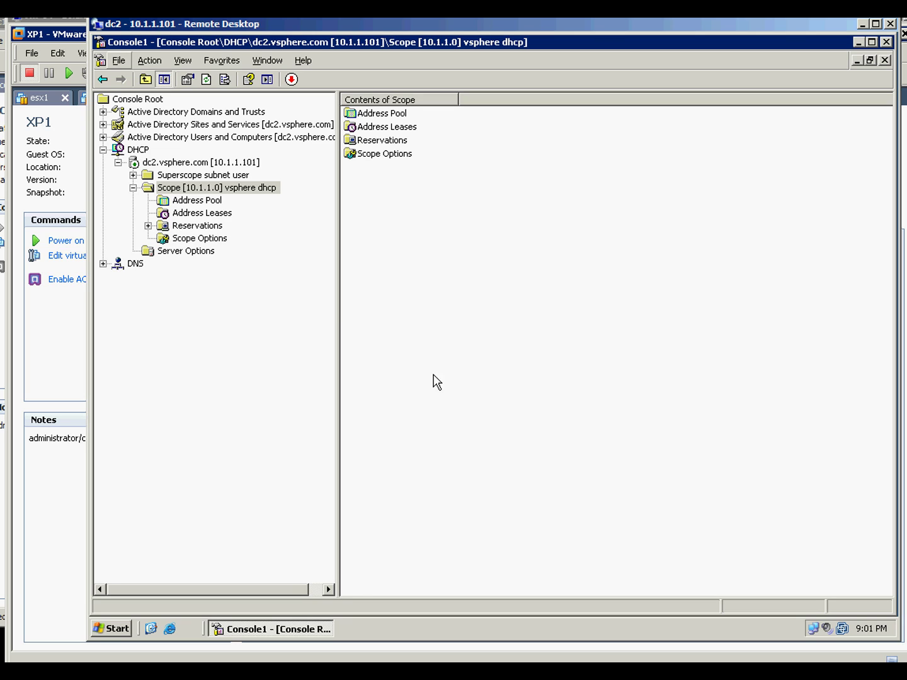
# - Expand Superscope subnet user and Scope [10.1.2.0] dhcp user and view their contents
pyautogui.click(134, 174)
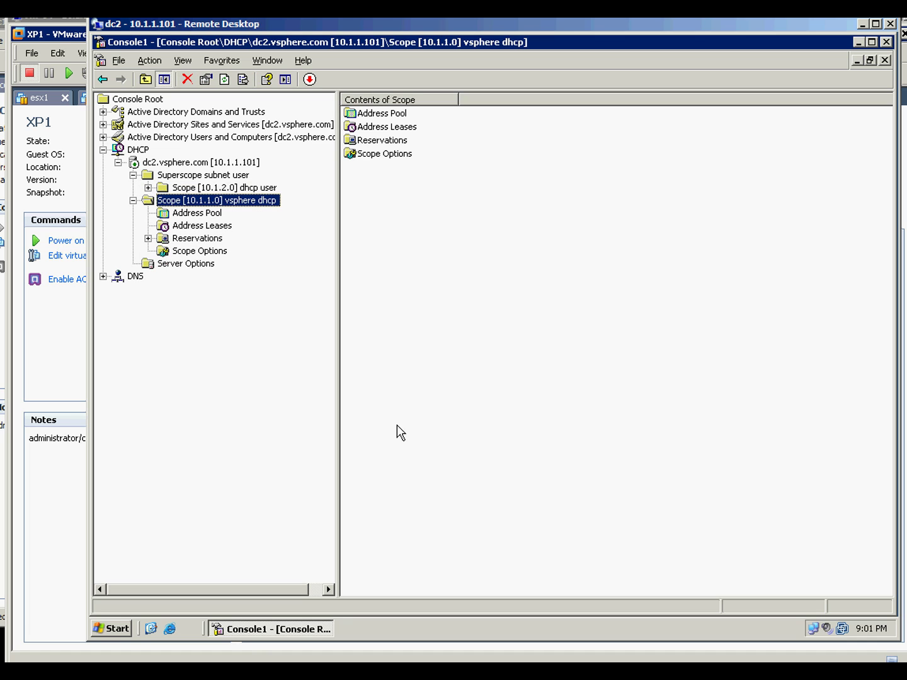
pyautogui.click(148, 188)
pyautogui.click(177, 179)
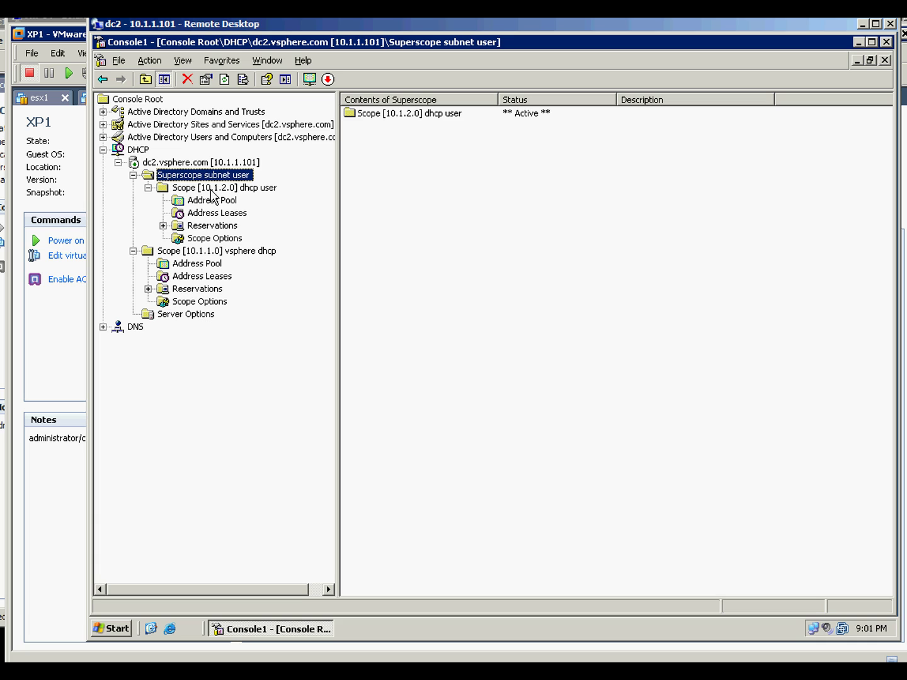
pyautogui.click(221, 188)
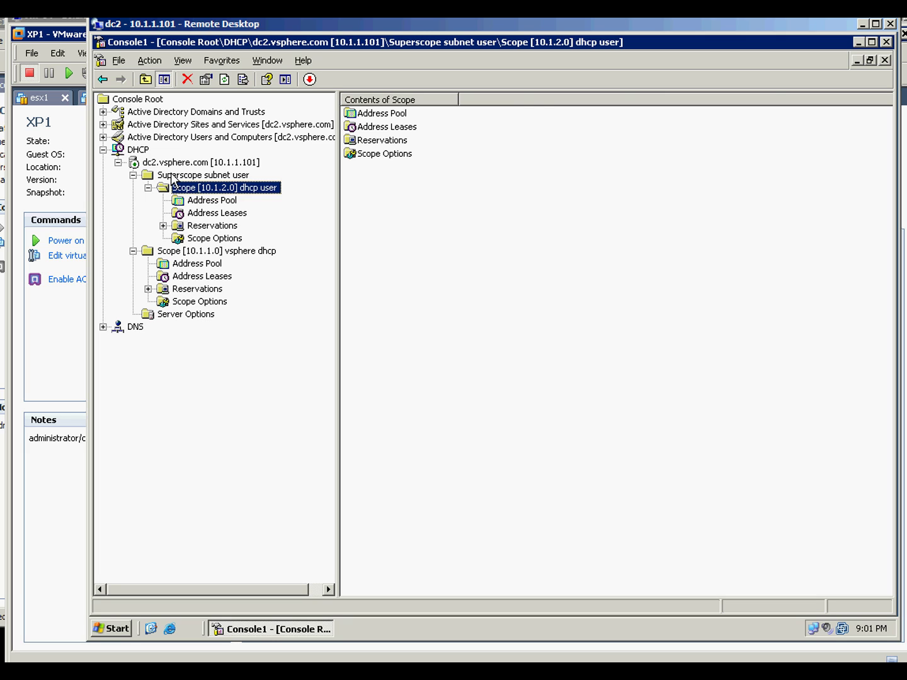
# - Alternate between the superscope's contents and Scope [10.1.2.0]'s pool, leases, reservations and options
pyautogui.click(172, 179)
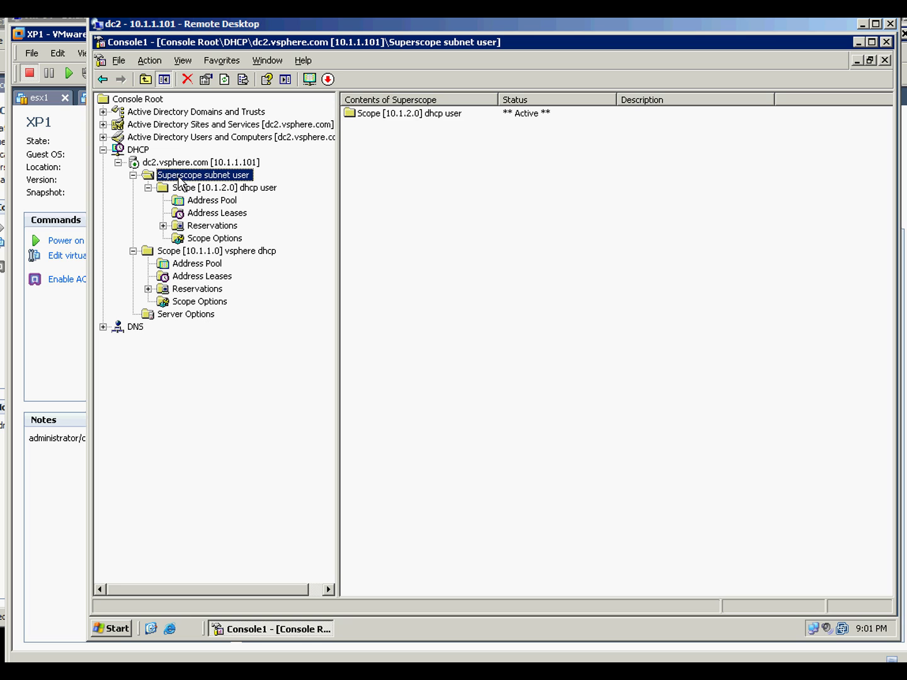
pyautogui.click(188, 188)
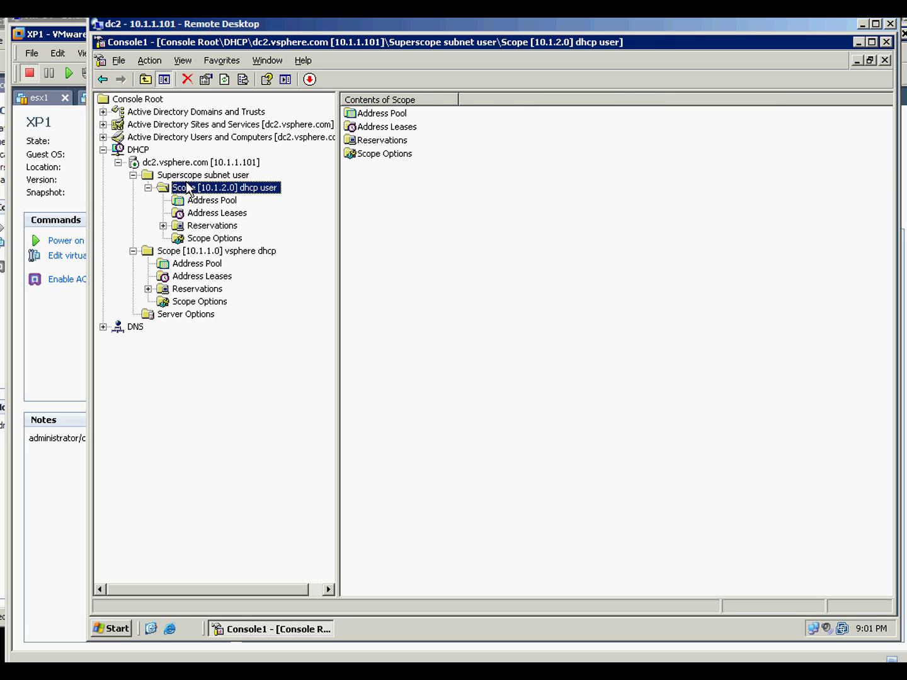
pyautogui.click(192, 177)
pyautogui.click(189, 187)
pyautogui.click(194, 177)
pyautogui.click(196, 184)
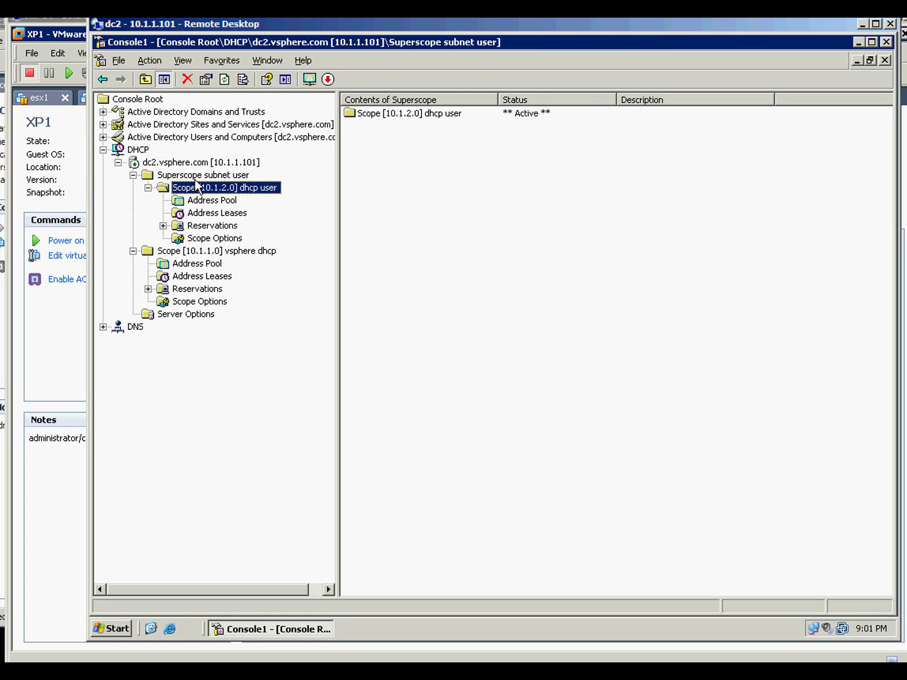
pyautogui.click(194, 177)
pyautogui.click(195, 187)
pyautogui.click(196, 177)
pyautogui.click(198, 188)
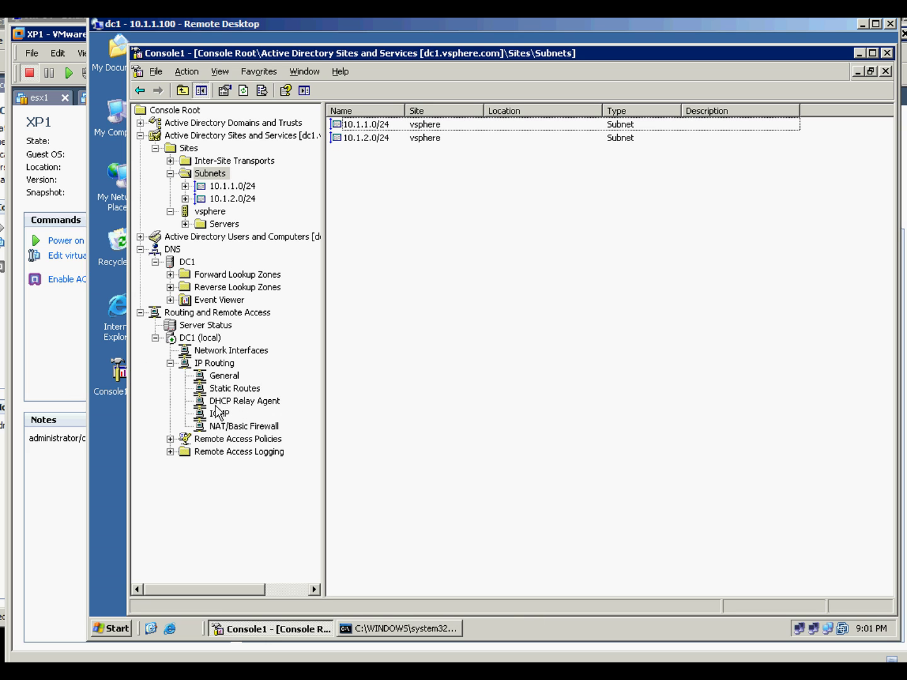
pyautogui.rightClick(221, 403)
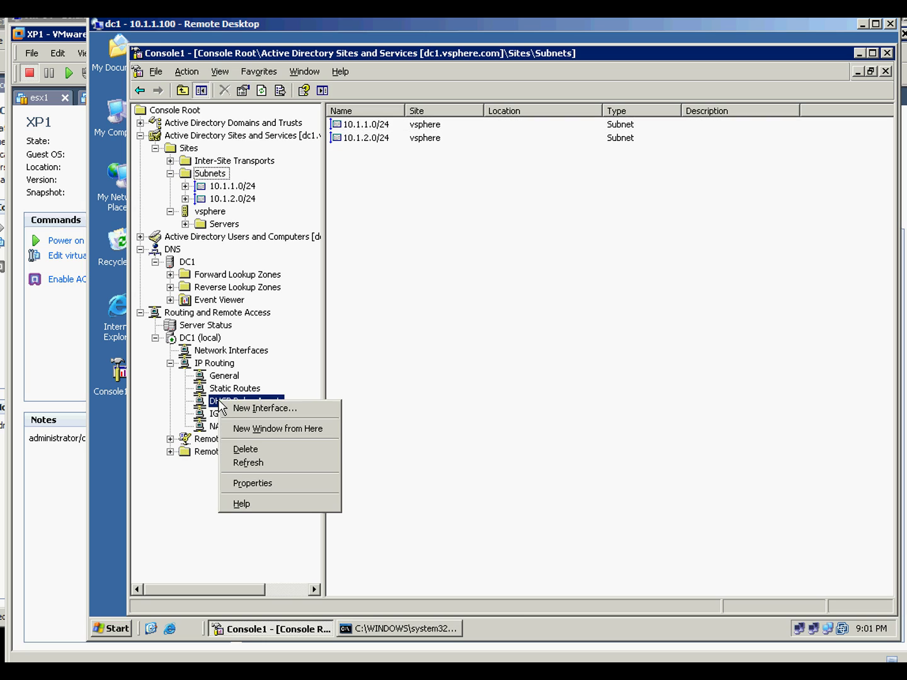
pyautogui.click(466, 378)
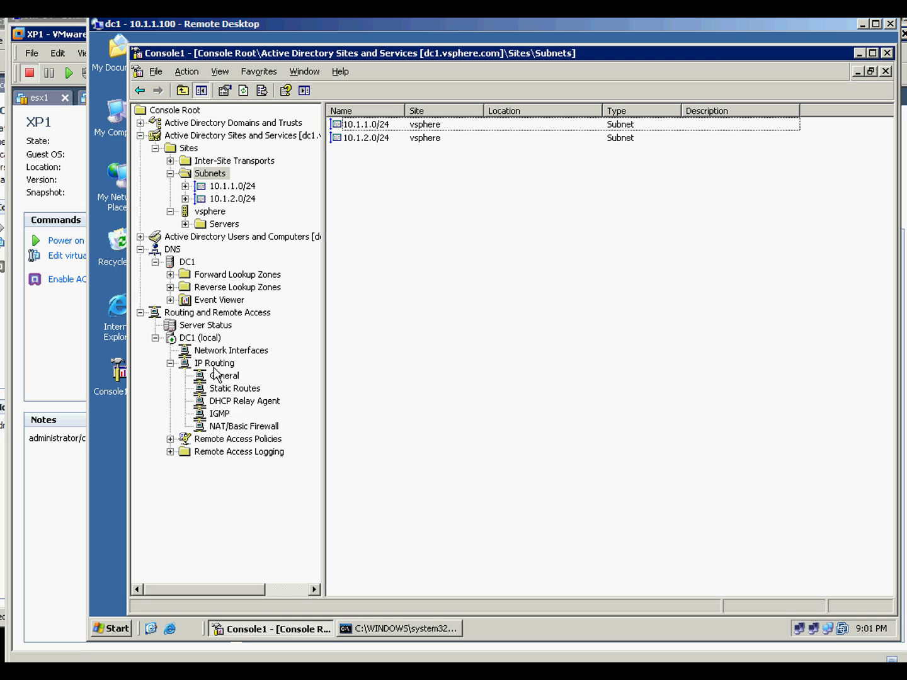
pyautogui.rightClick(214, 365)
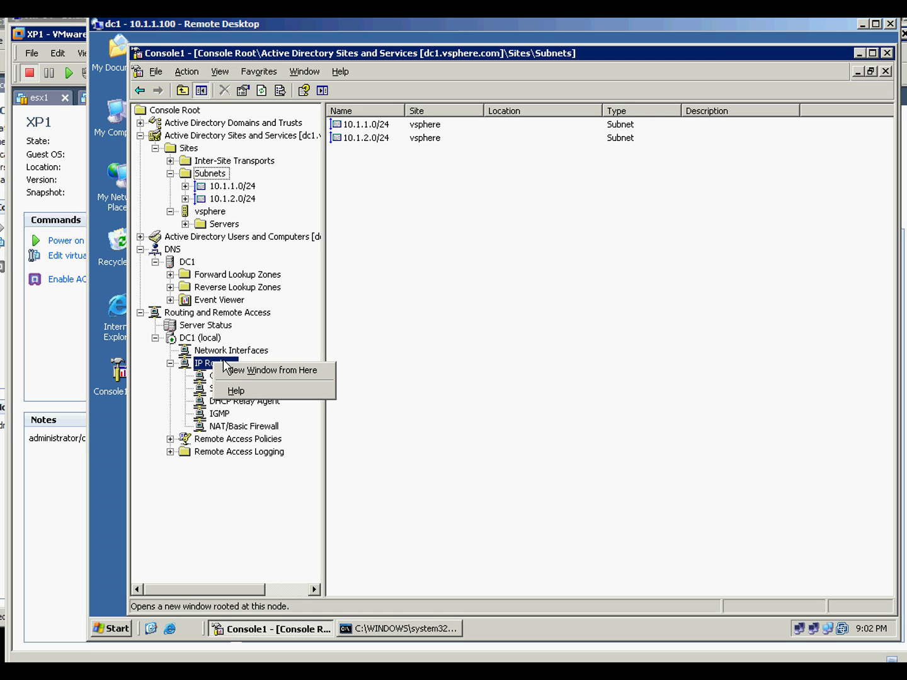
pyautogui.click(366, 345)
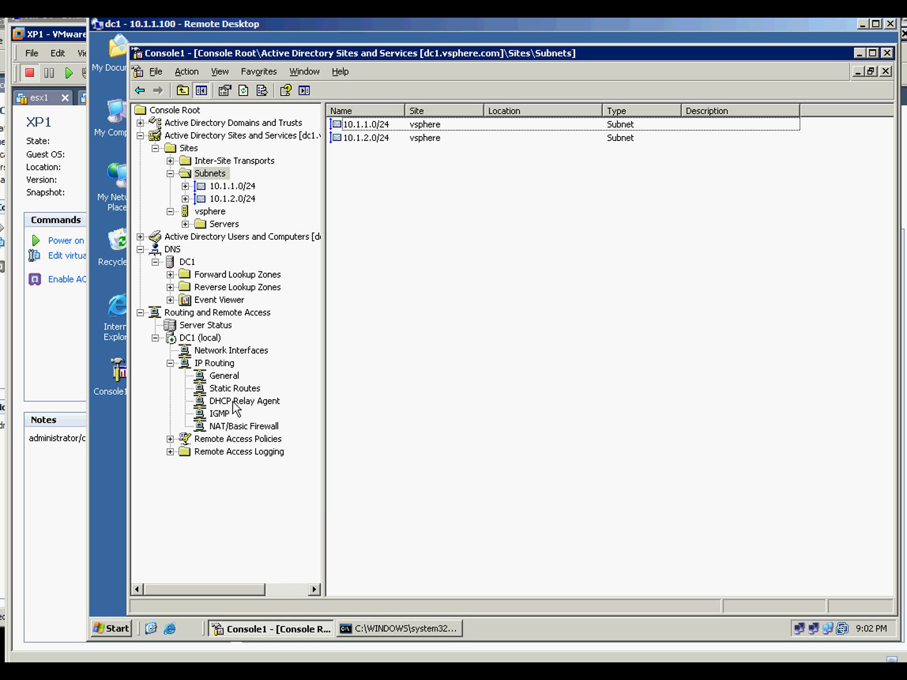
pyautogui.rightClick(230, 404)
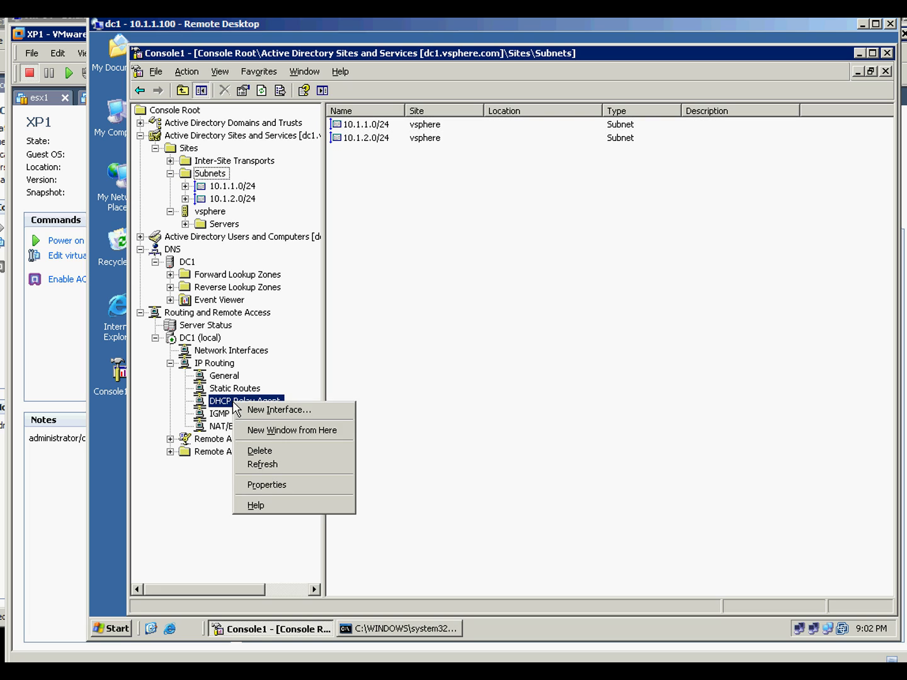
pyautogui.click(262, 485)
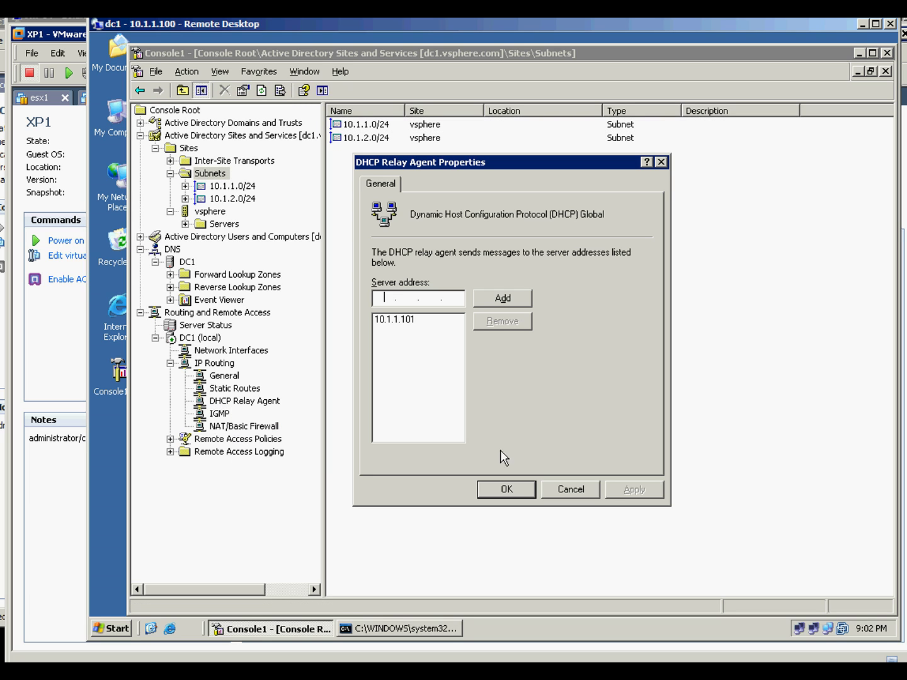
pyautogui.click(395, 319)
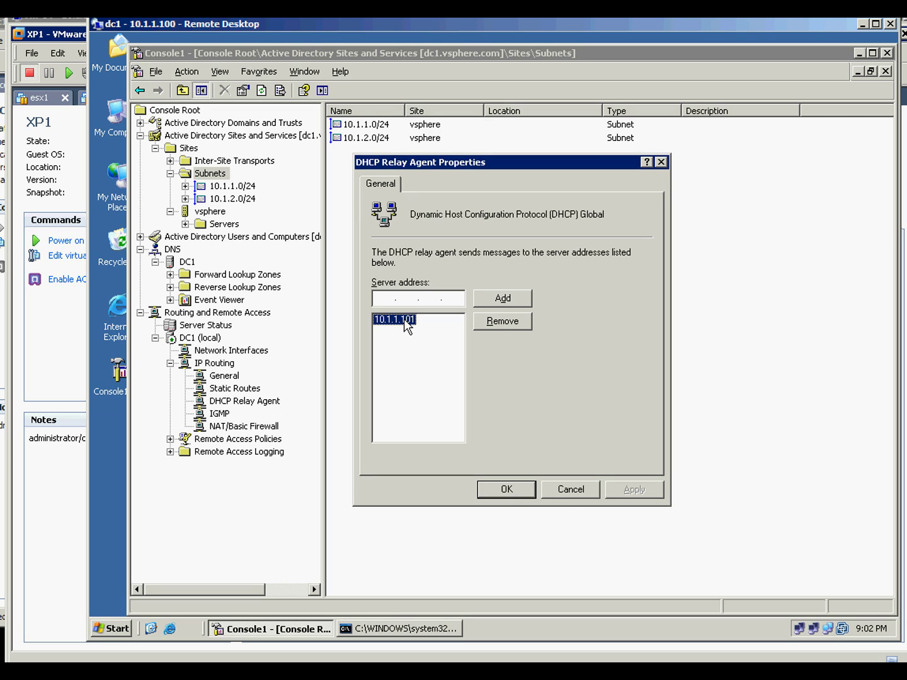
pyautogui.click(572, 488)
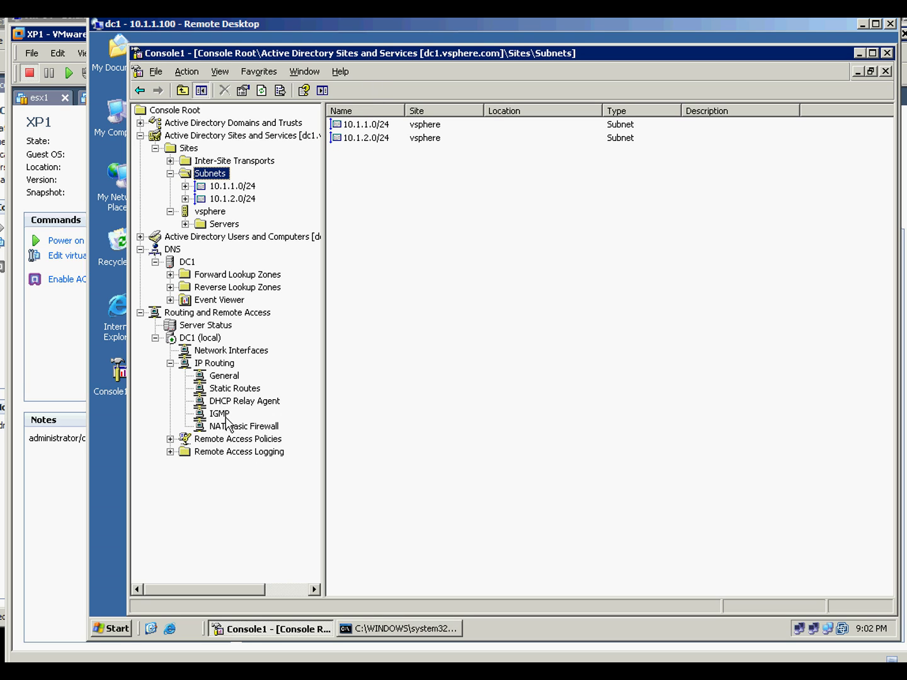
pyautogui.click(224, 403)
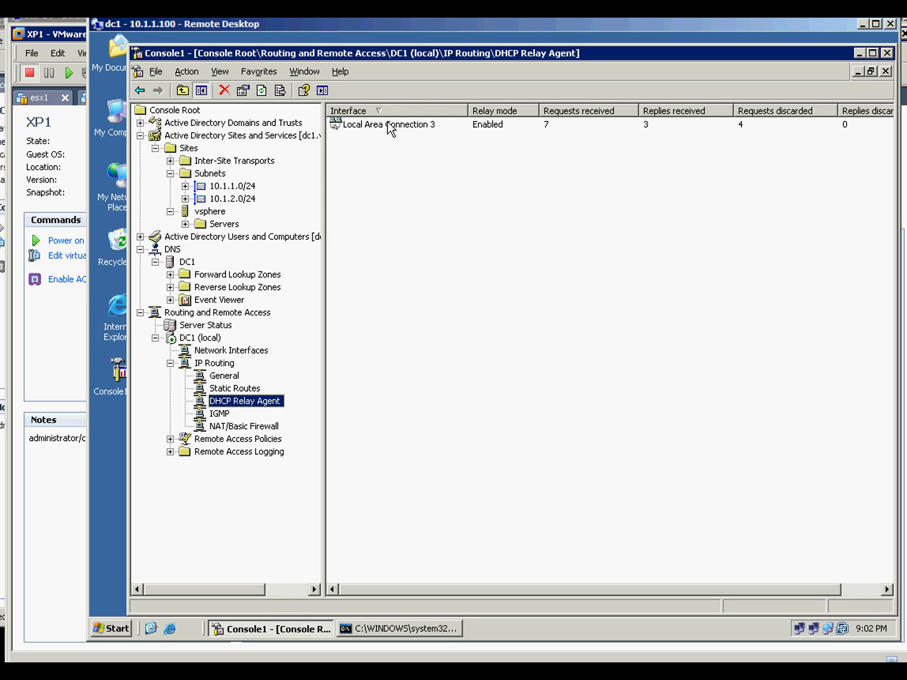
# - Start adding a new DHCP relay interface, then abandon it
pyautogui.rightClick(393, 199)
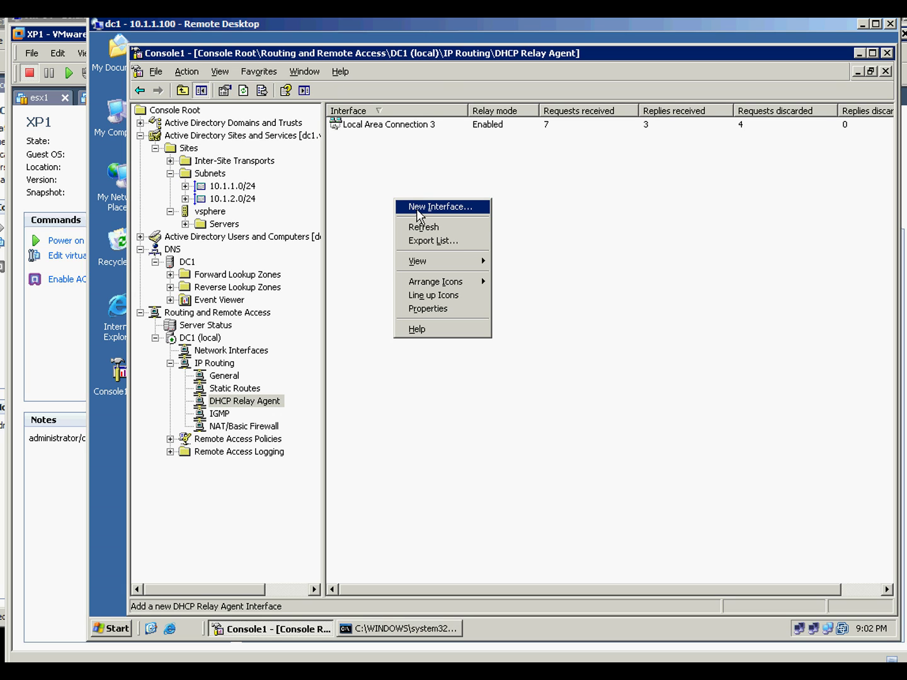
pyautogui.click(417, 207)
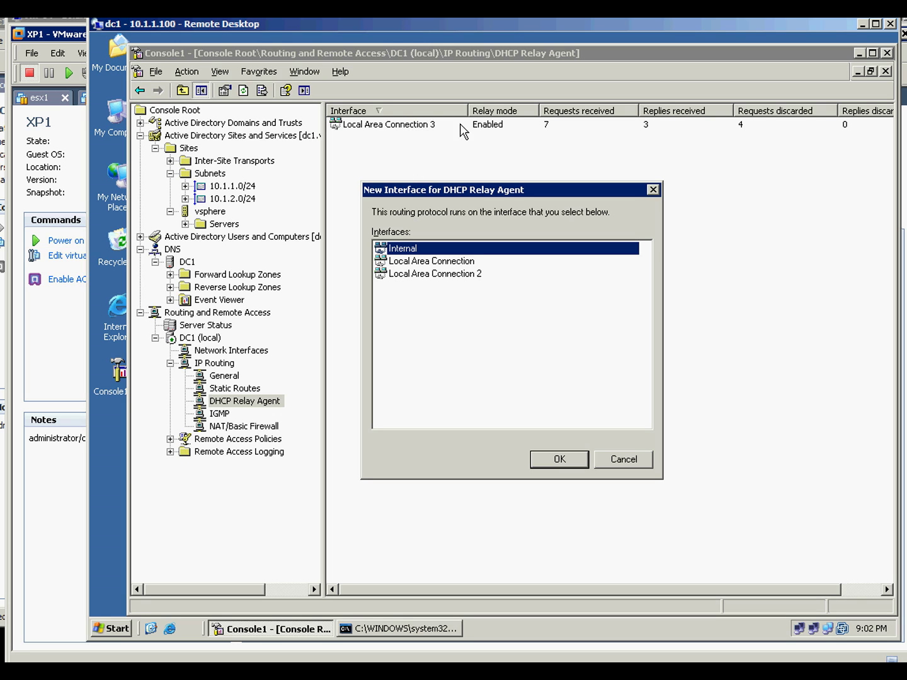
pyautogui.click(633, 462)
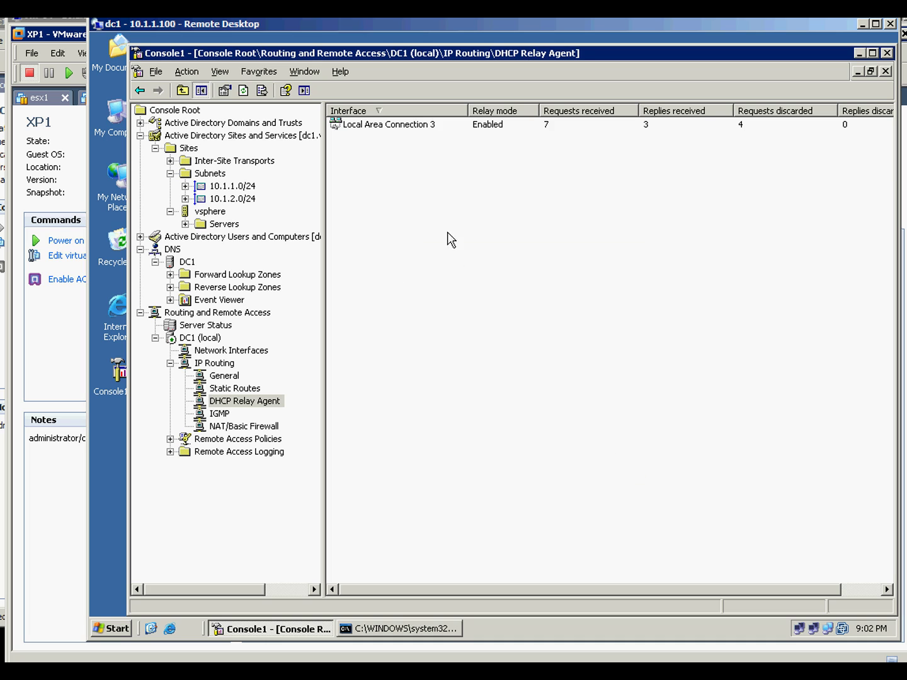
# - Review Local Area Connection 3's relay thresholds (hop-count 4, boot 4) and close unchanged
pyautogui.rightClick(403, 125)
pyautogui.click(428, 168)
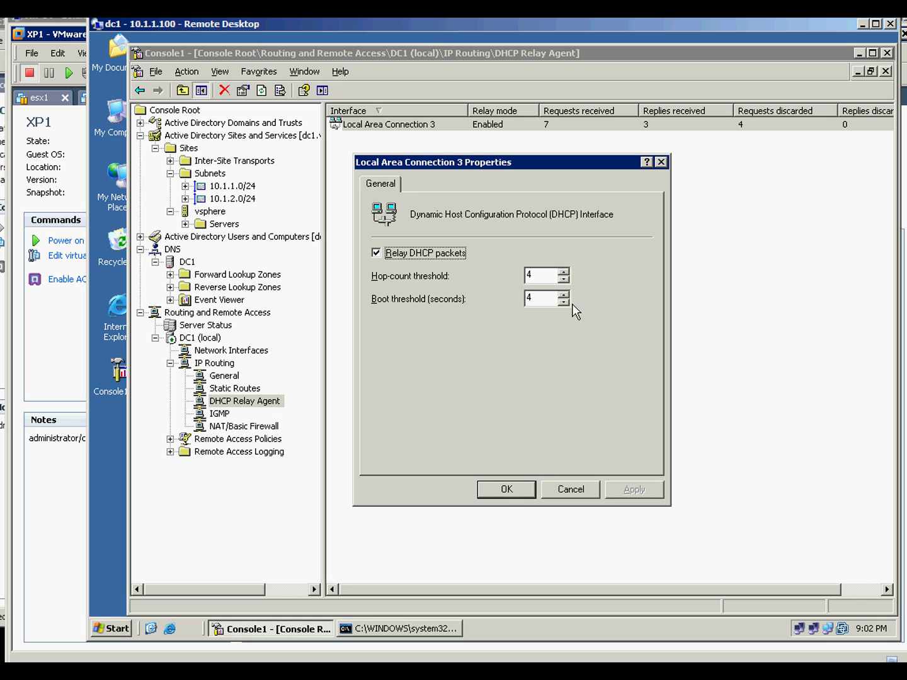
pyautogui.click(528, 277)
pyautogui.click(539, 294)
pyautogui.click(545, 277)
pyautogui.click(540, 297)
pyautogui.click(541, 272)
pyautogui.click(540, 295)
pyautogui.click(544, 276)
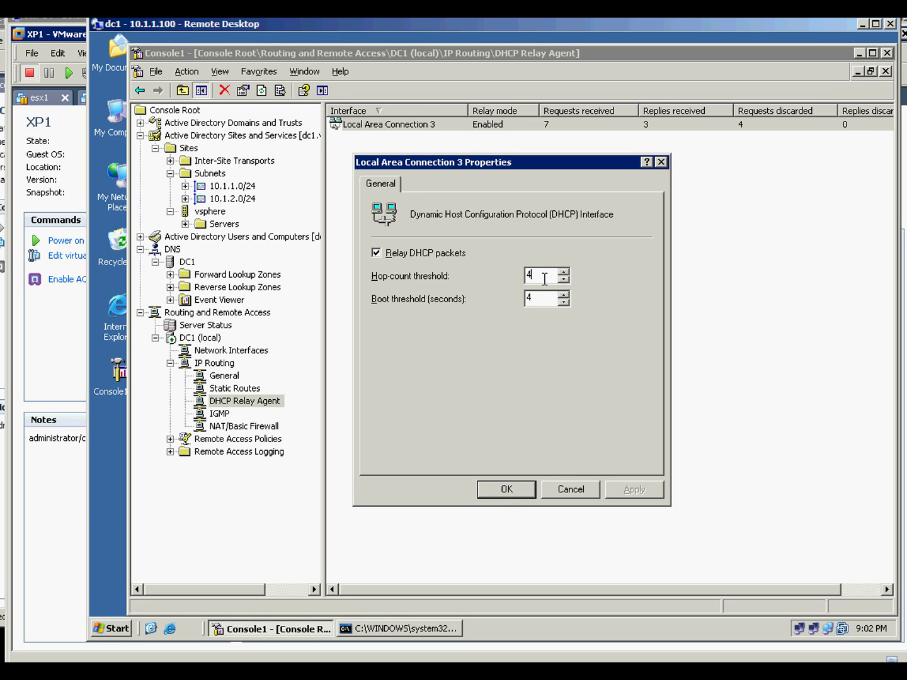
pyautogui.click(565, 490)
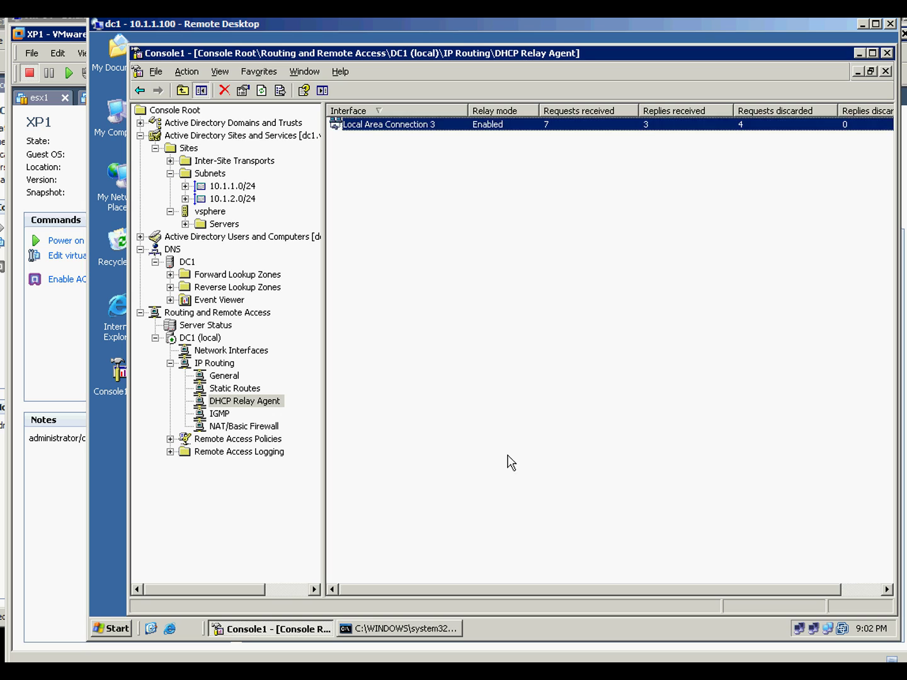
pyautogui.click(201, 313)
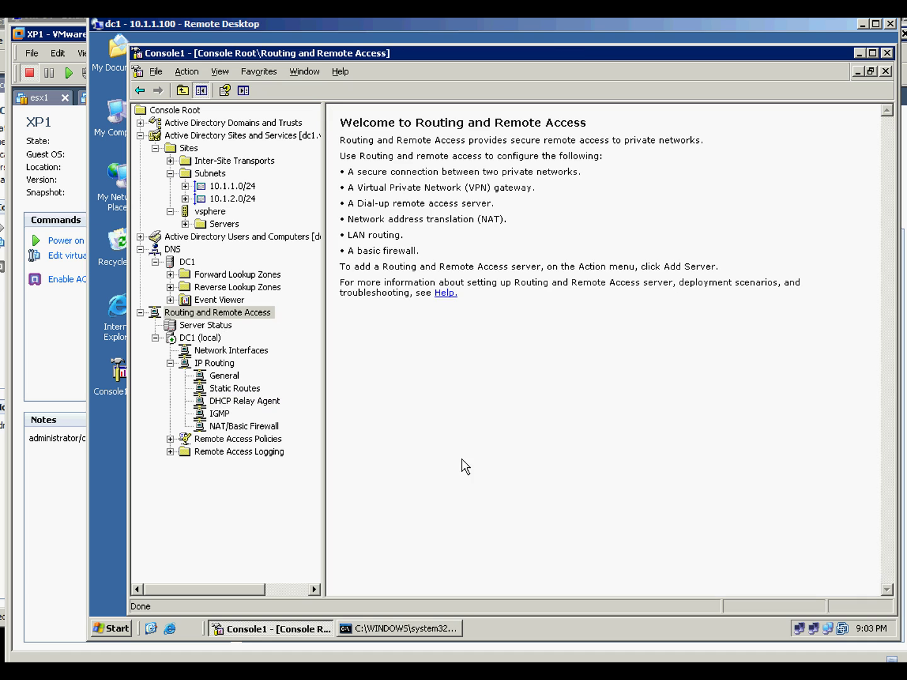
# - Bring dc1's Command Prompt window to the front
pyautogui.click(421, 630)
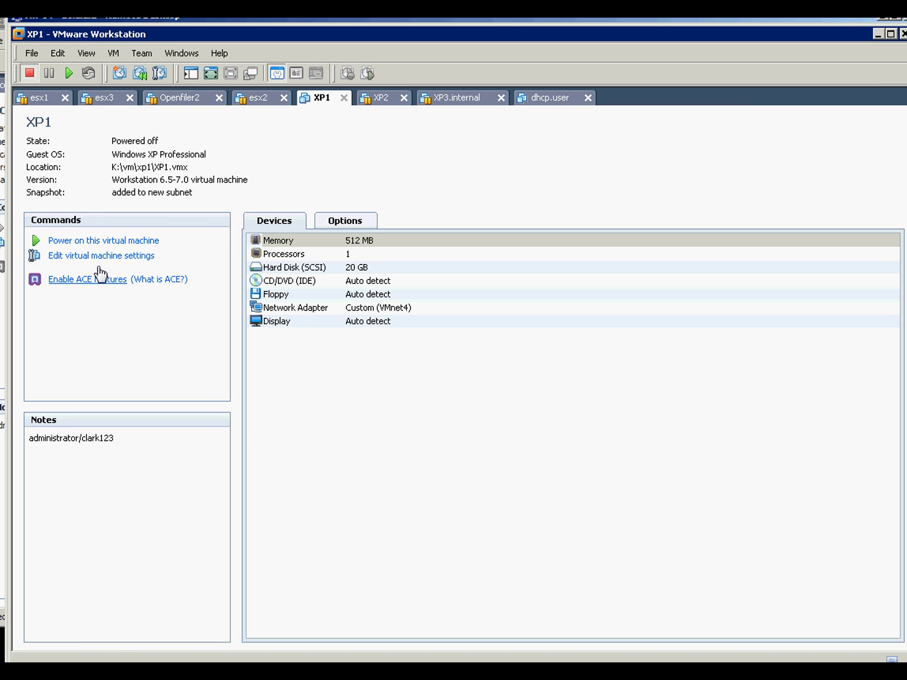
# - Check the host's Local Area Connection 2 and Local Area Connection address details
pyautogui.hotkey('alt', 'Tab')
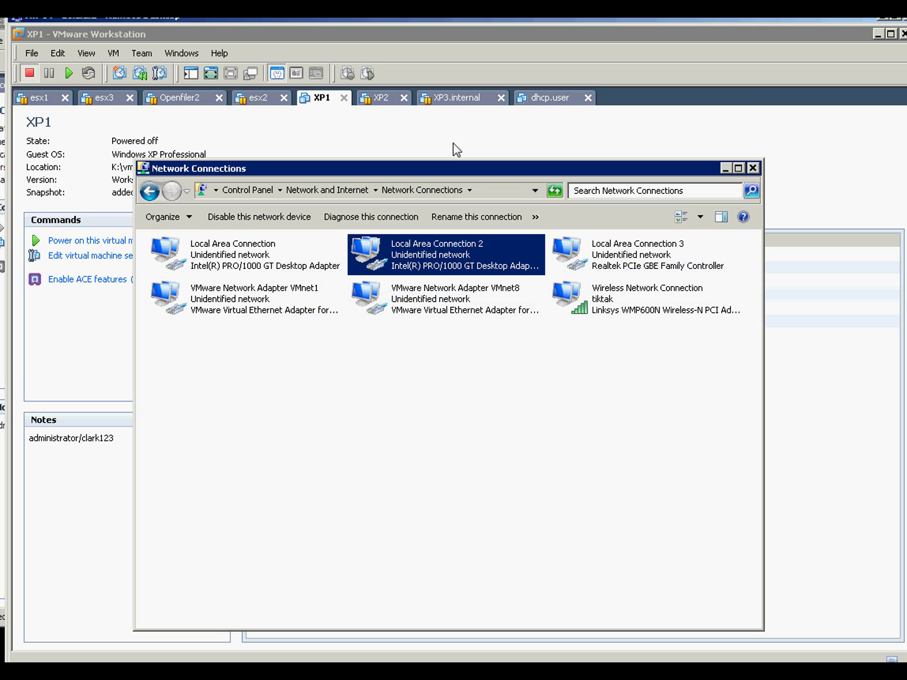
pyautogui.doubleClick(374, 258)
pyautogui.click(389, 348)
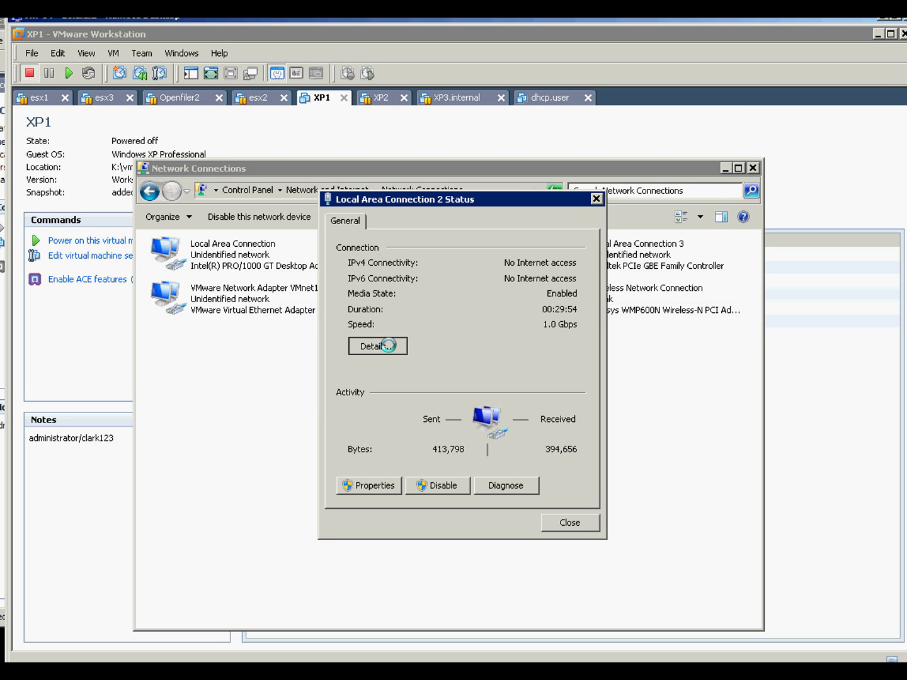
pyautogui.press('Escape')
pyautogui.press('Escape')
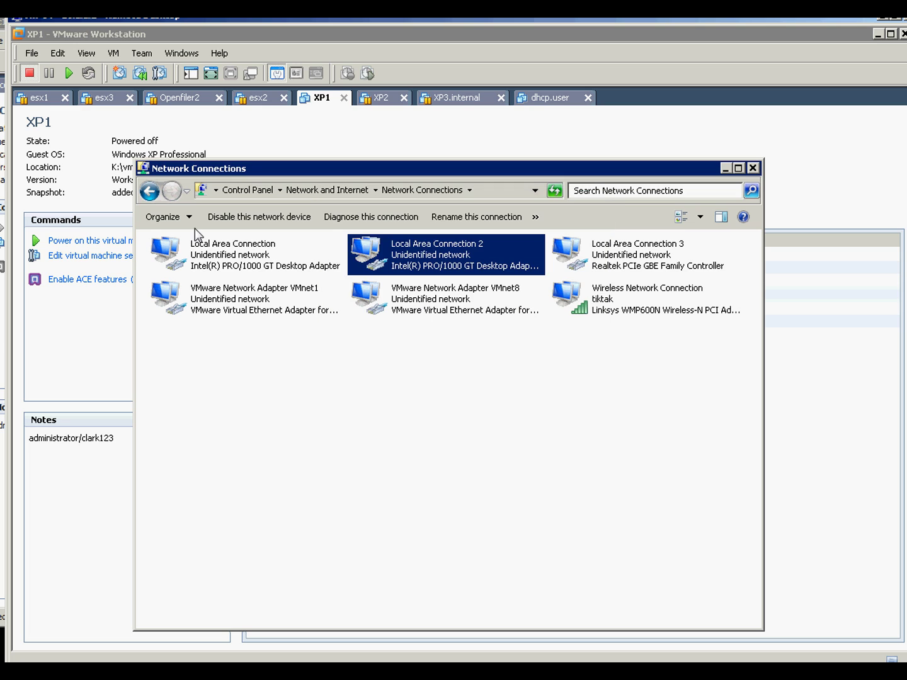
pyautogui.doubleClick(156, 253)
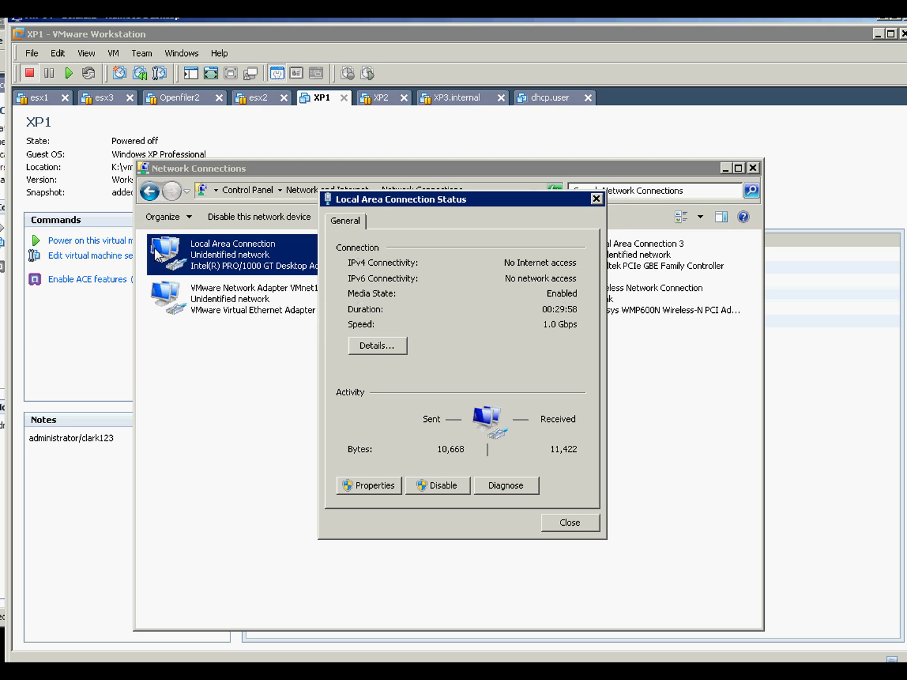
pyautogui.click(378, 346)
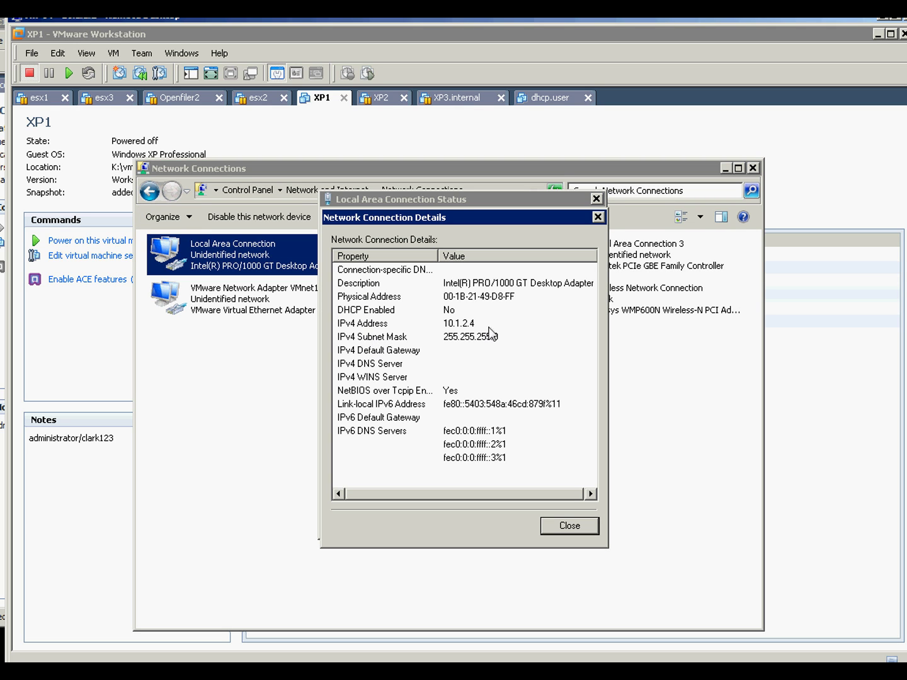
pyautogui.click(568, 529)
pyautogui.click(552, 524)
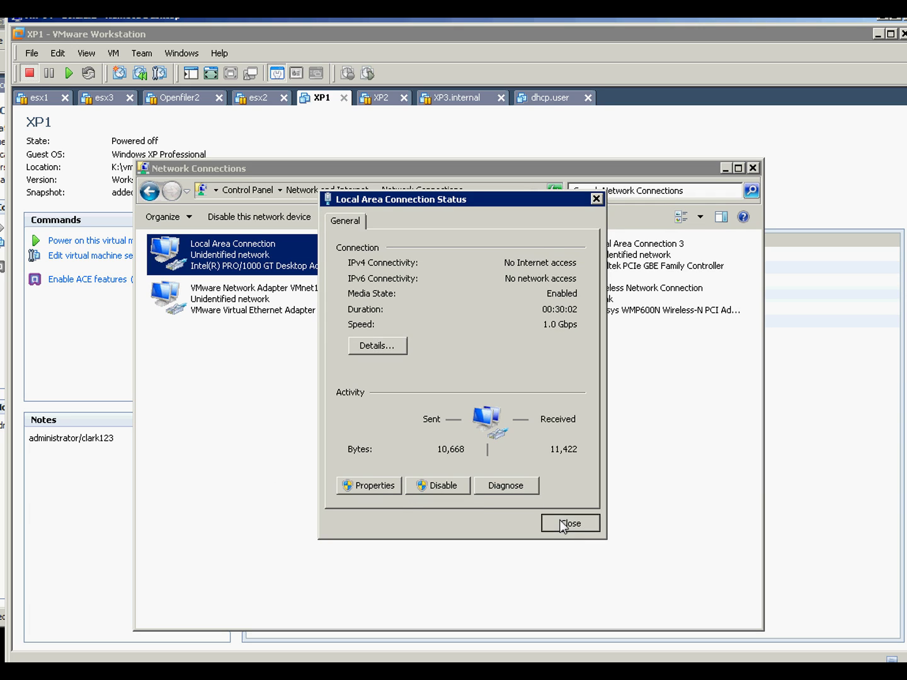
# - Inspect how VMnet3 is bridged in the Virtual Network Editor without changes
pyautogui.click(68, 116)
pyautogui.click(58, 53)
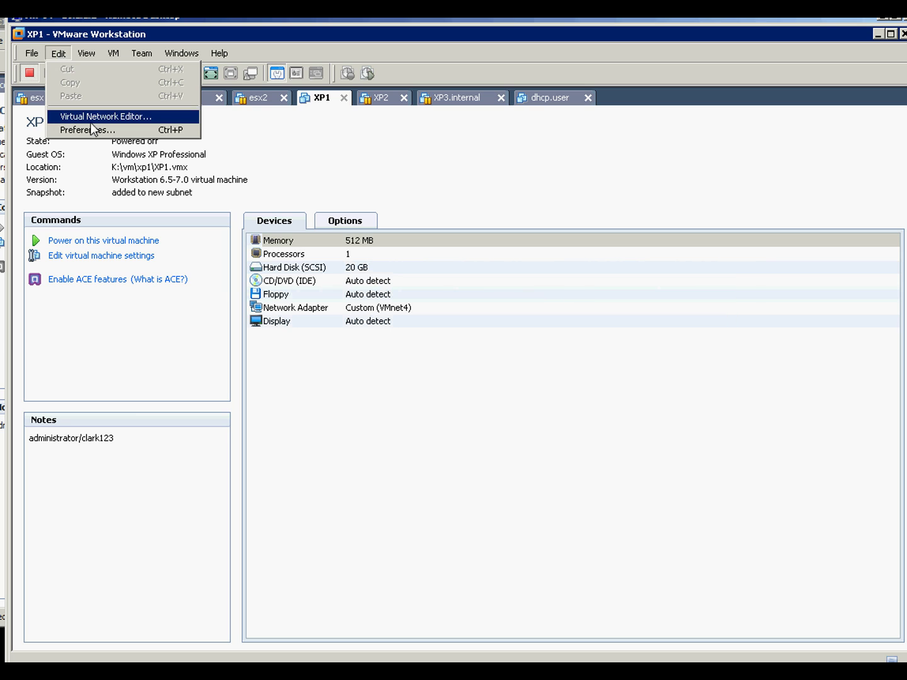
pyautogui.click(90, 116)
pyautogui.click(421, 240)
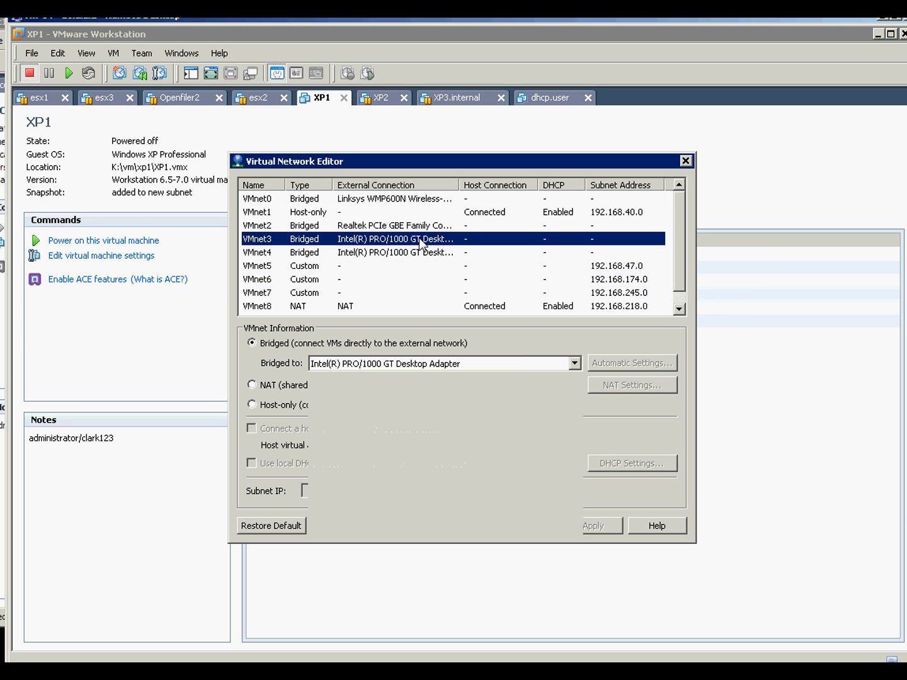
pyautogui.click(545, 528)
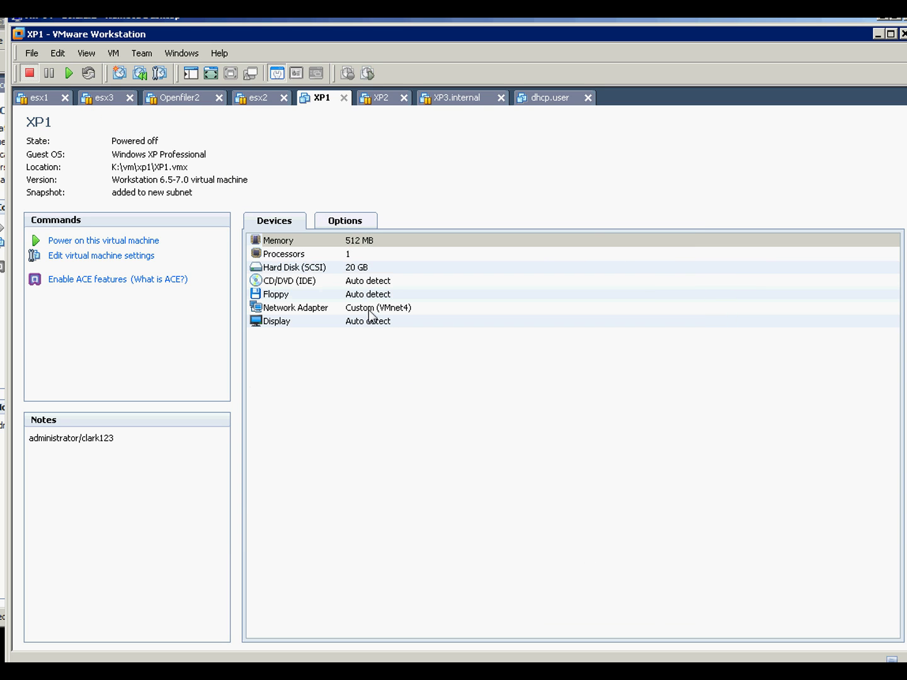
# - Switch XP1's network adapter to Custom VMnet3 (Bridged) and power it on
pyautogui.click(99, 257)
pyautogui.click(283, 271)
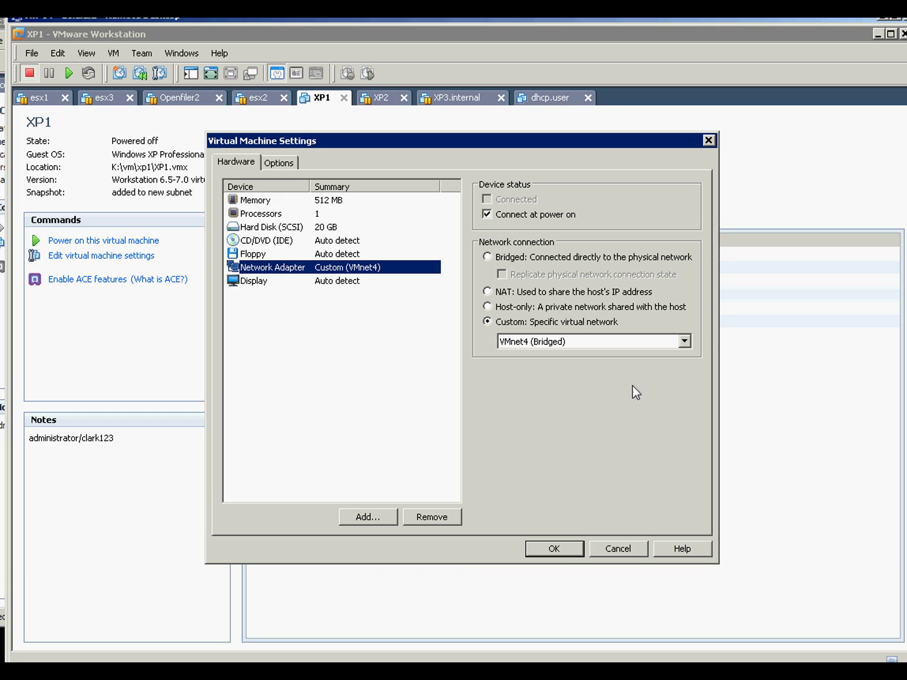
pyautogui.click(615, 343)
pyautogui.click(547, 392)
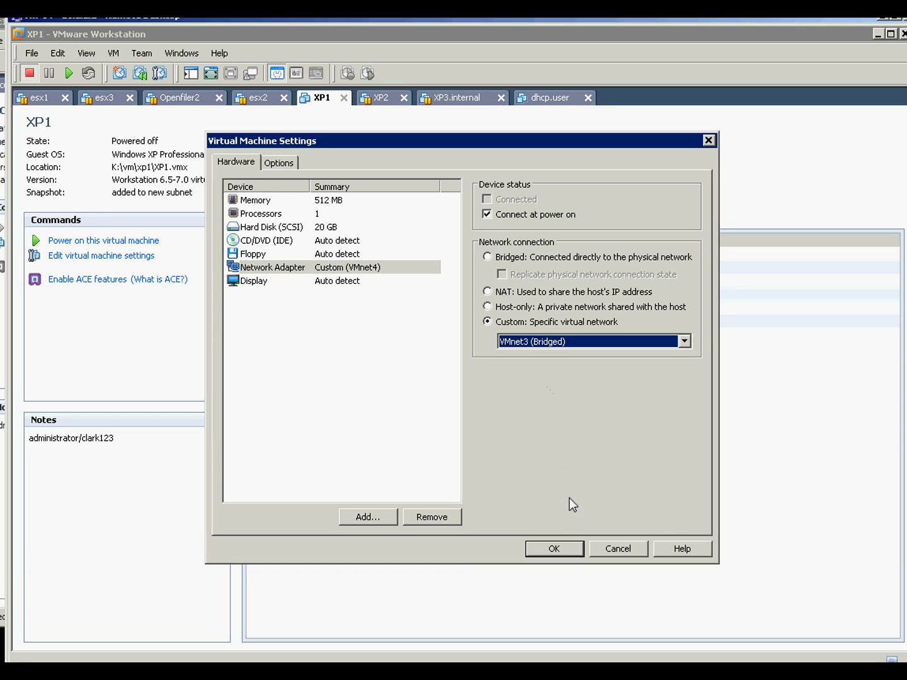
pyautogui.click(543, 547)
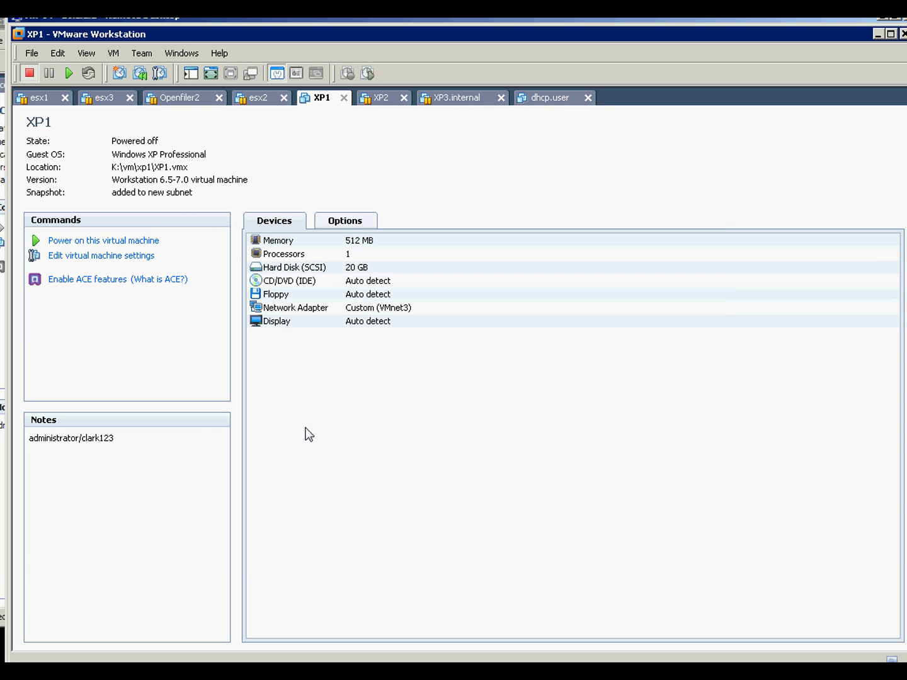
pyautogui.click(88, 243)
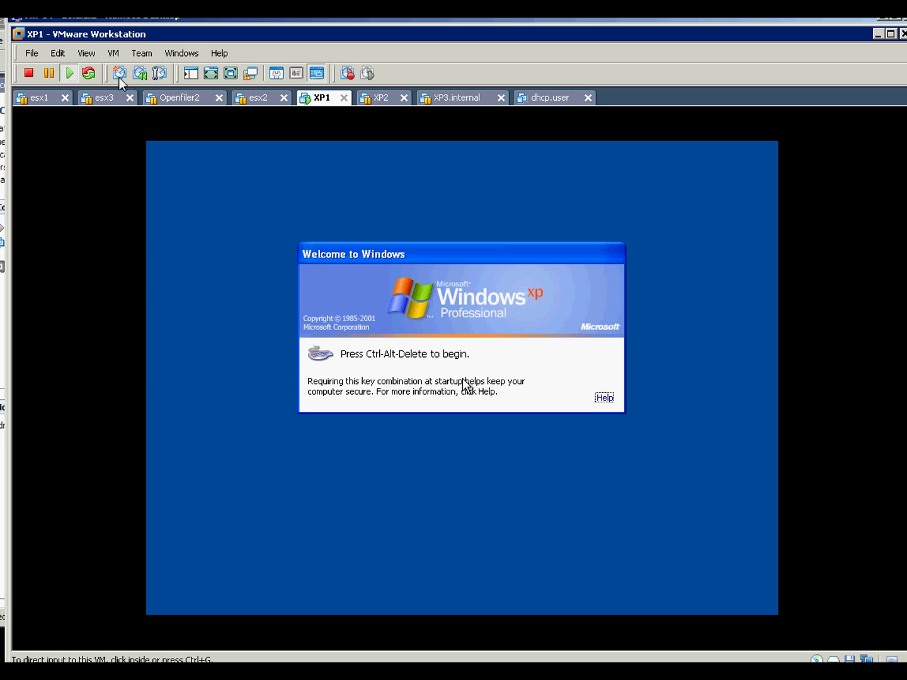
# - Send Ctrl+Alt+Del to XP1 and log on with the account password
pyautogui.click(114, 53)
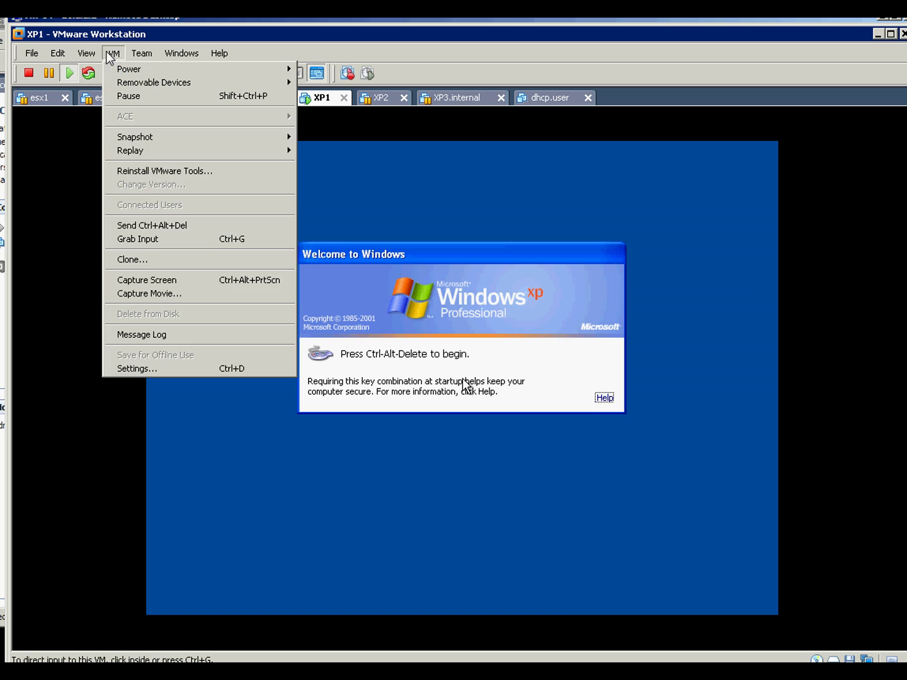
pyautogui.click(146, 227)
pyautogui.click(382, 387)
pyautogui.write('***')
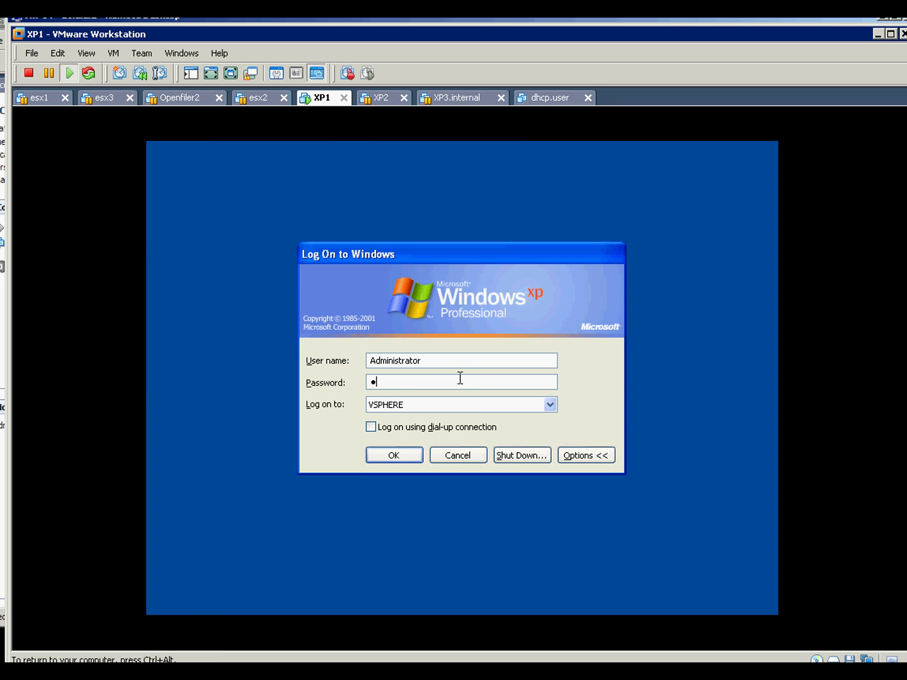
pyautogui.click(397, 457)
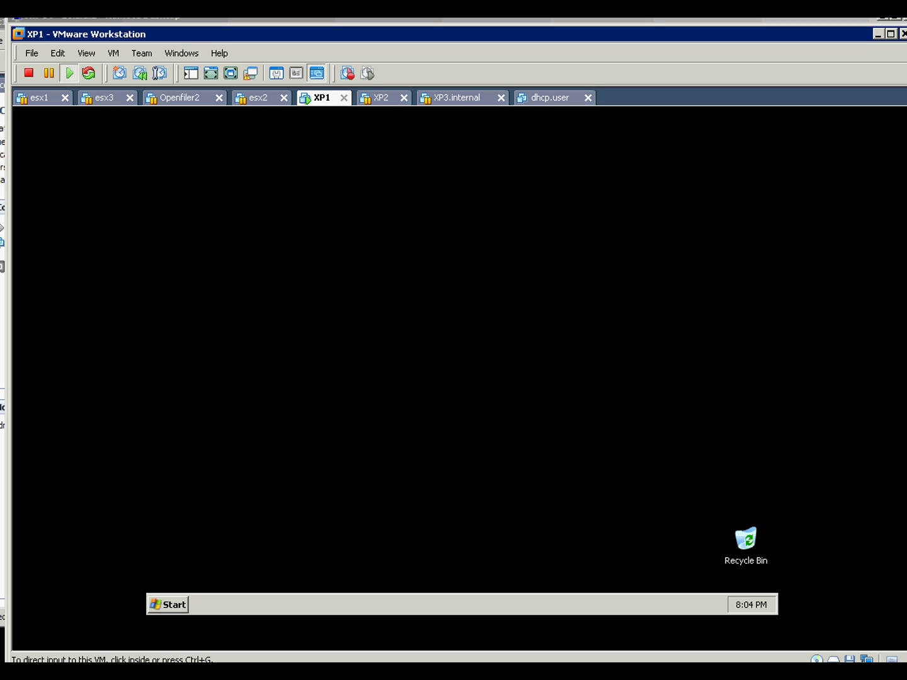
# - Verify the lease: address 10.1.2.102, gateway 10.1.2.10, DHCP server 10.1.1.101
pyautogui.doubleClick(722, 606)
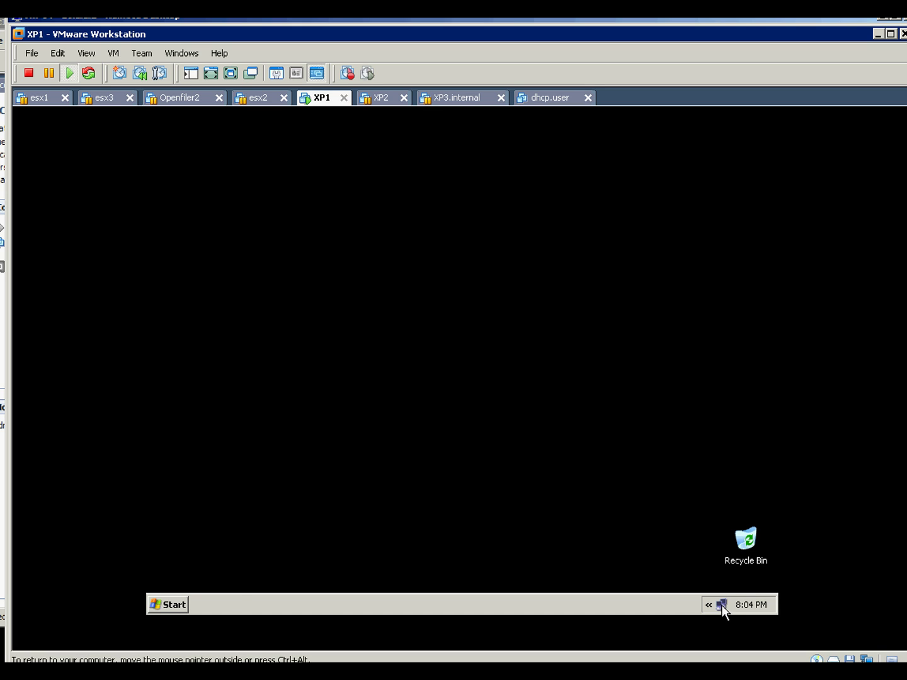
pyautogui.click(383, 235)
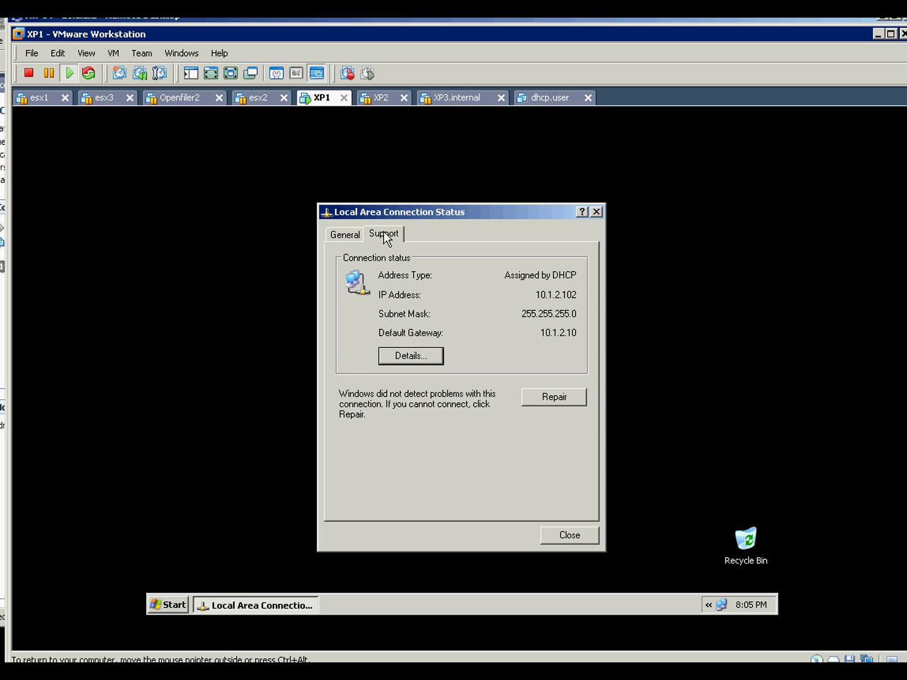
pyautogui.click(413, 357)
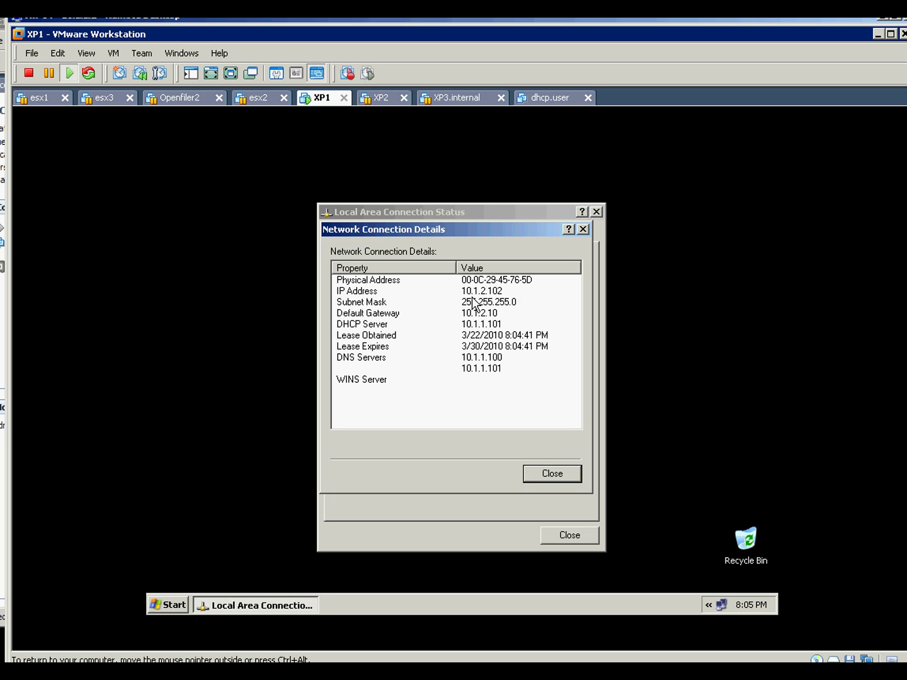
pyautogui.click(541, 473)
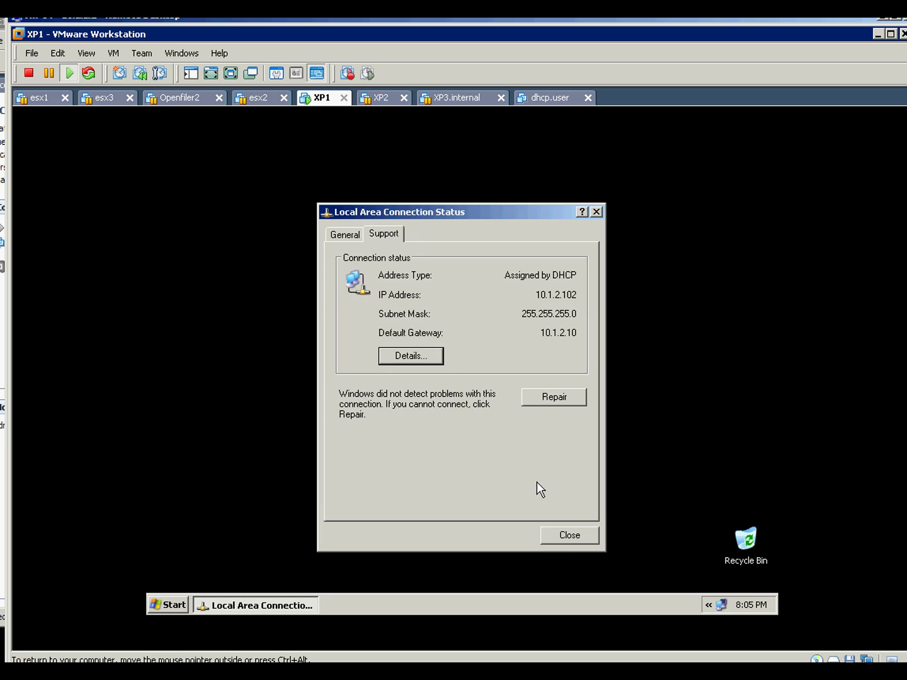
pyautogui.click(559, 541)
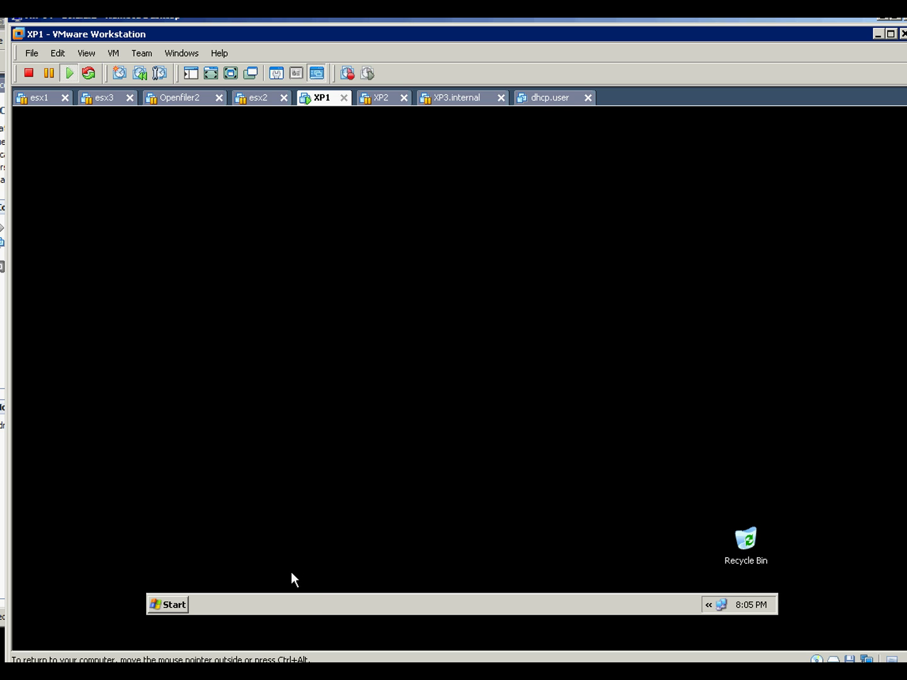
# - Open a Command Prompt on XP1, change to the drive root and clear the screen
pyautogui.click(178, 605)
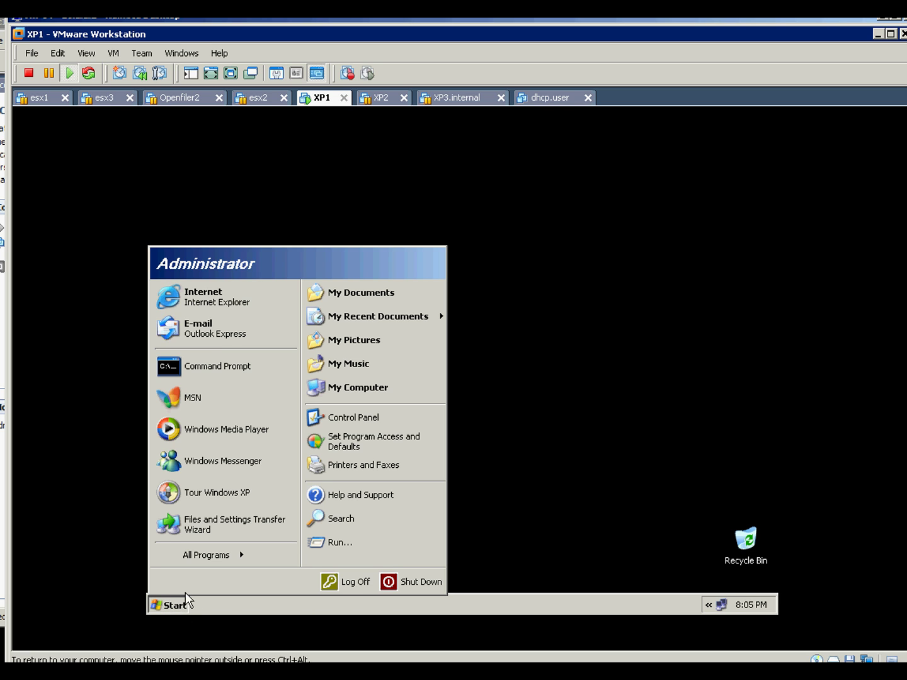
pyautogui.click(212, 380)
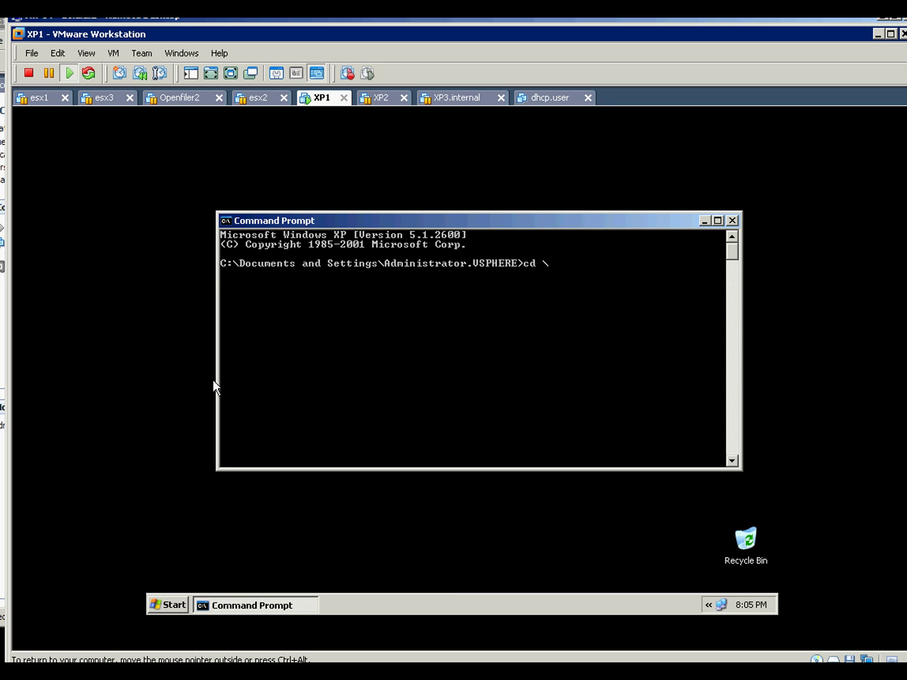
pyautogui.press('Return')
pyautogui.write('cls')
pyautogui.press('Return')
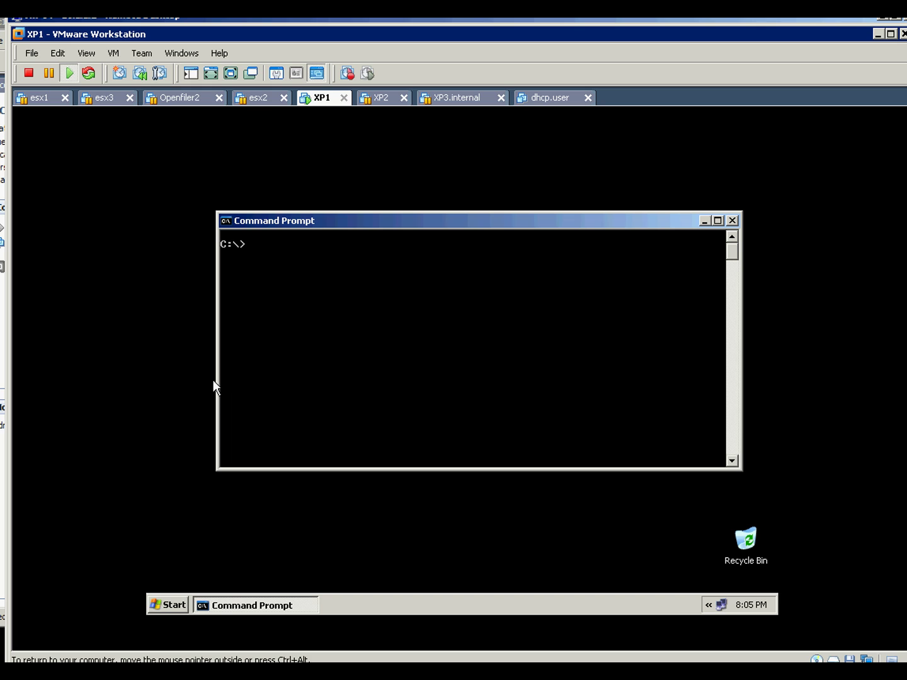
# - Ping dc1, dc2, 10.1.1.100 and xp1, then return to the dc1 session
pyautogui.write('ping dc1')
pyautogui.press('Return')
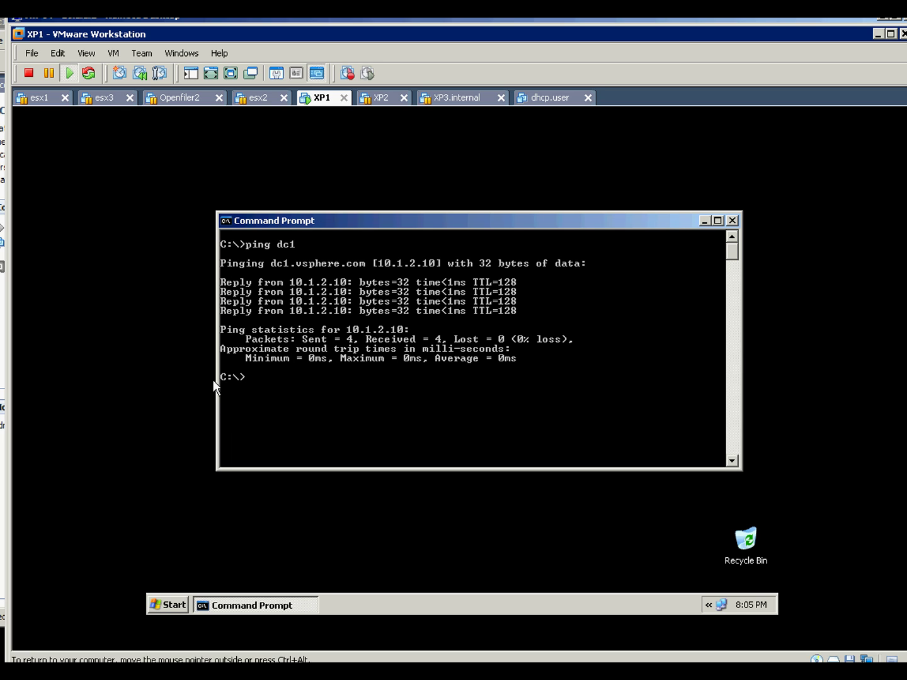
pyautogui.write('ping dc2')
pyautogui.press('Return')
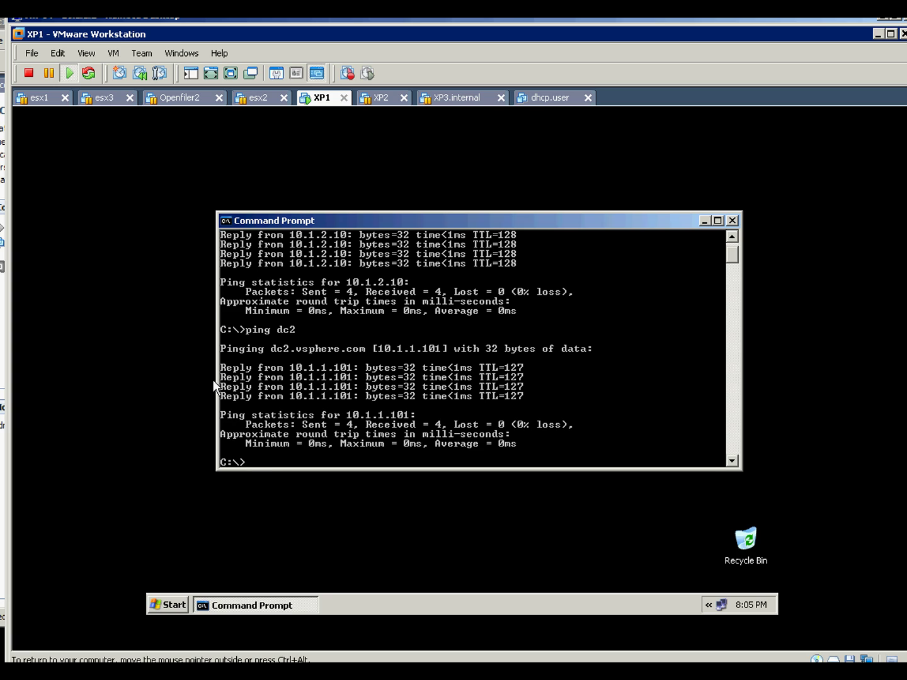
pyautogui.write('ping 10.1.1.100')
pyautogui.press('Return')
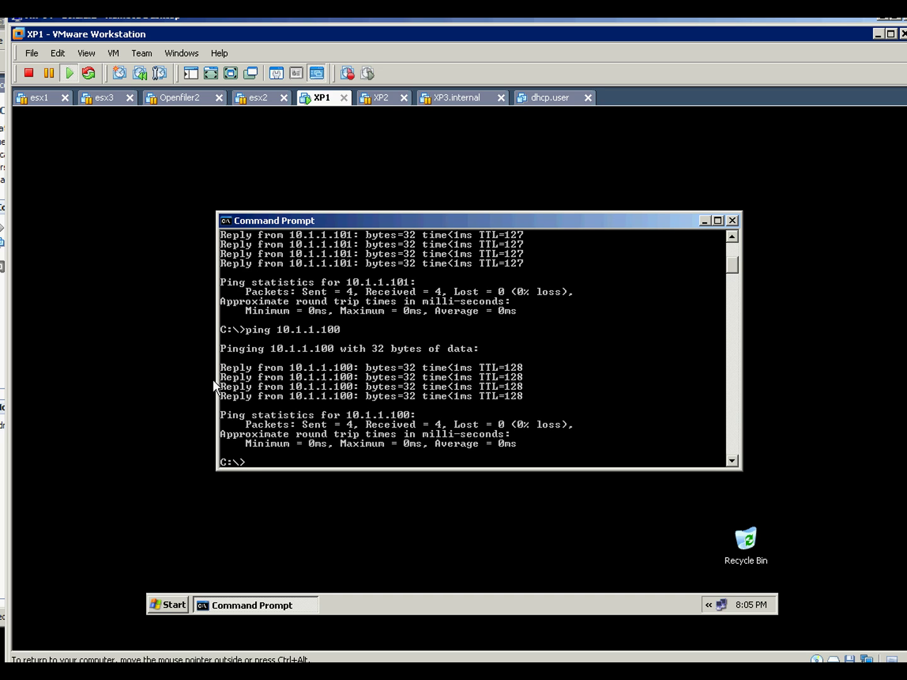
pyautogui.write('ping xp1')
pyautogui.press('Return')
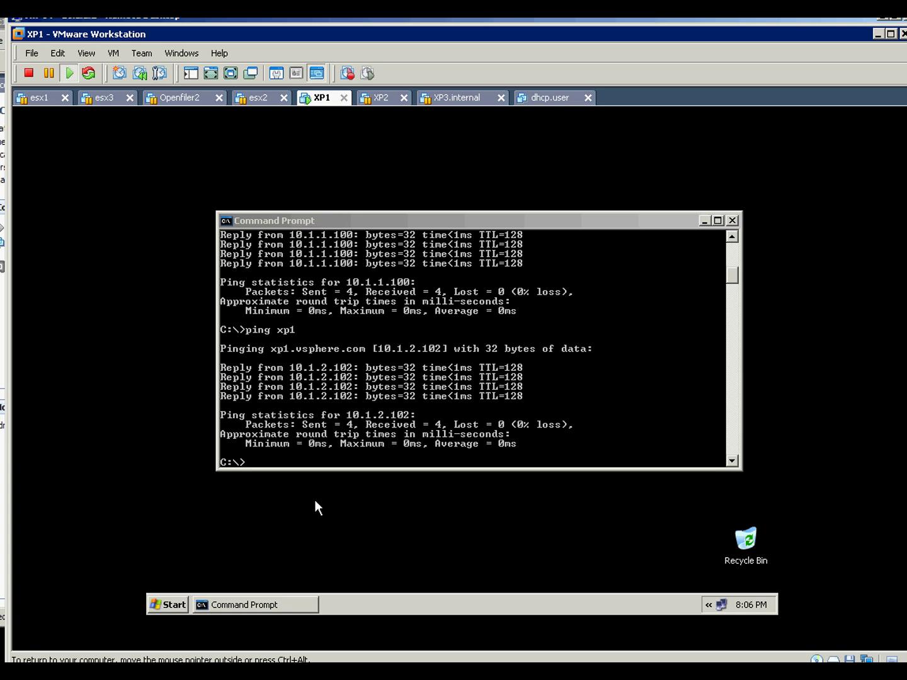
pyautogui.hotkey('alt', 'Tab')
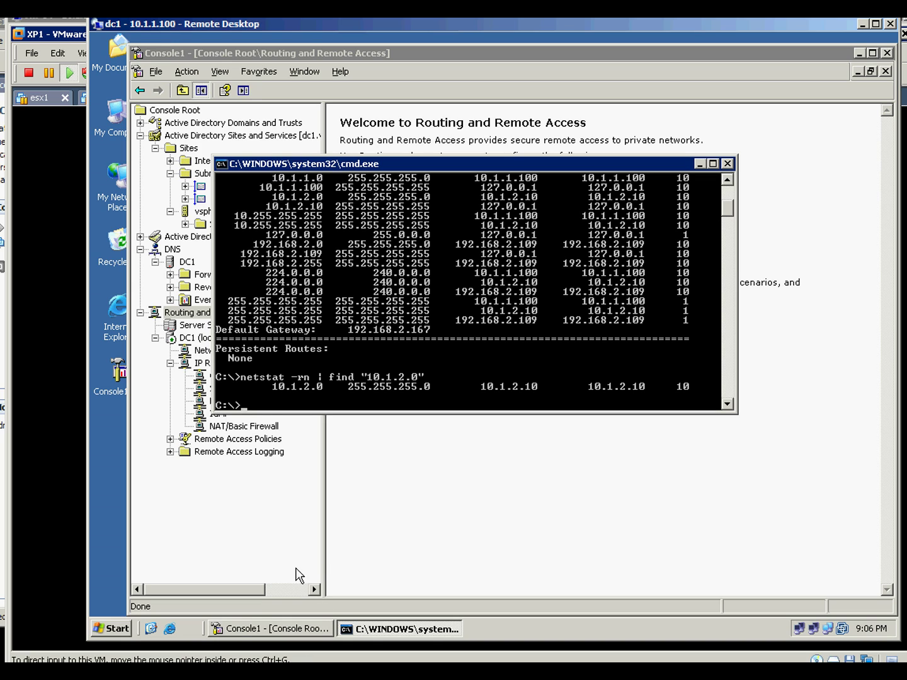
pyautogui.hotkey('alt', 'Tab')
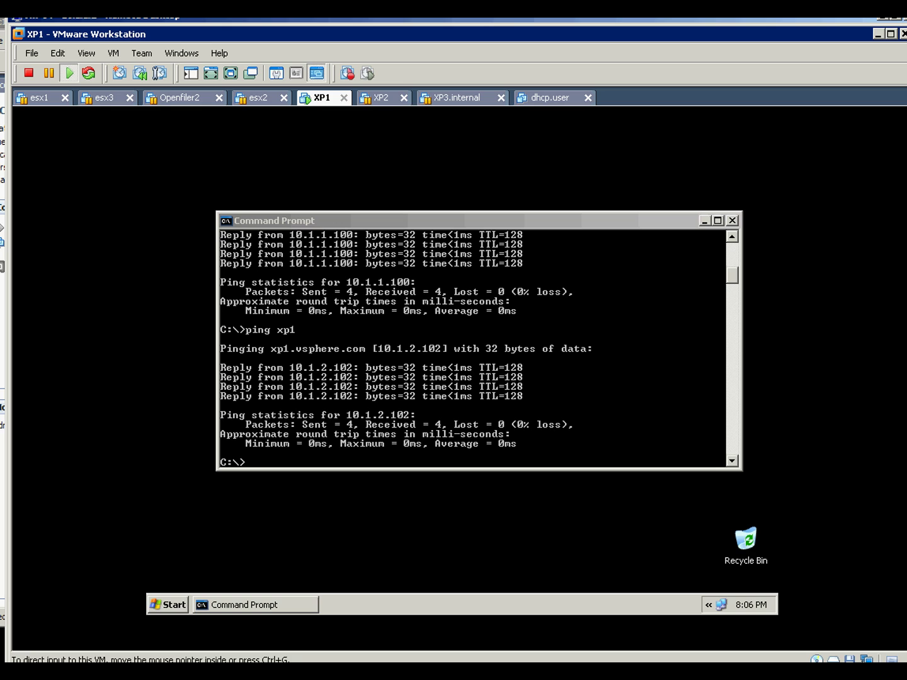